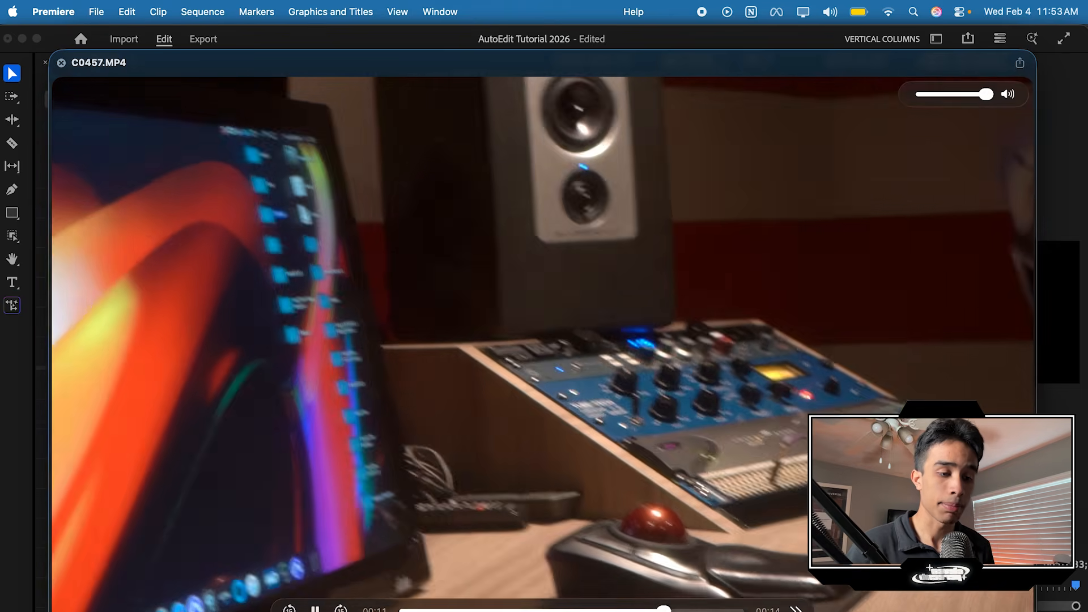
Import the selected B-roll clips into Auto Edit and continue to the synchronization stage.
key("space")
key("Return")
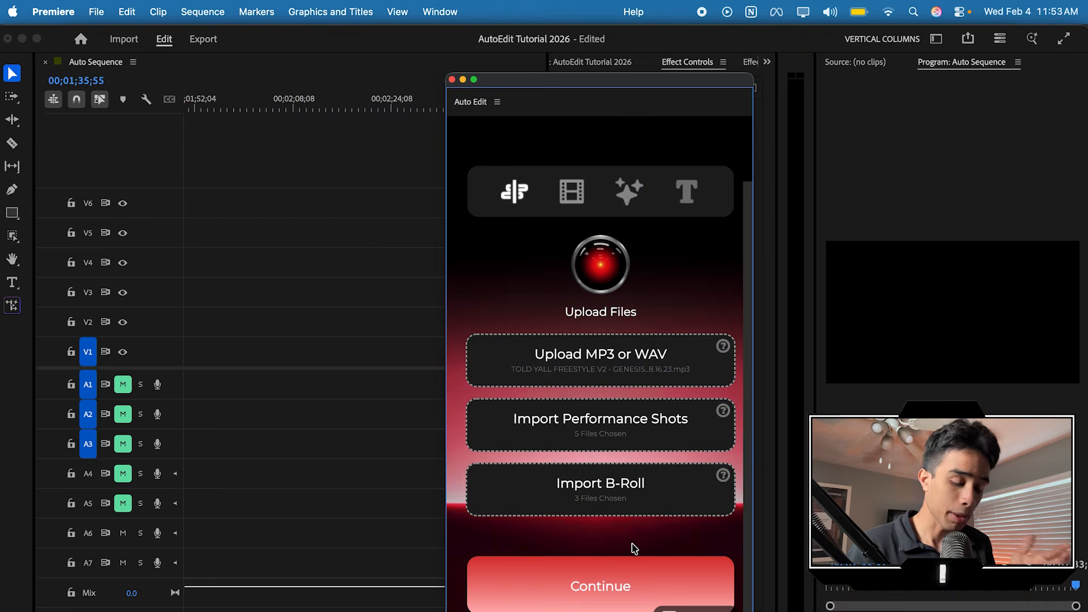
left_click(627, 586)
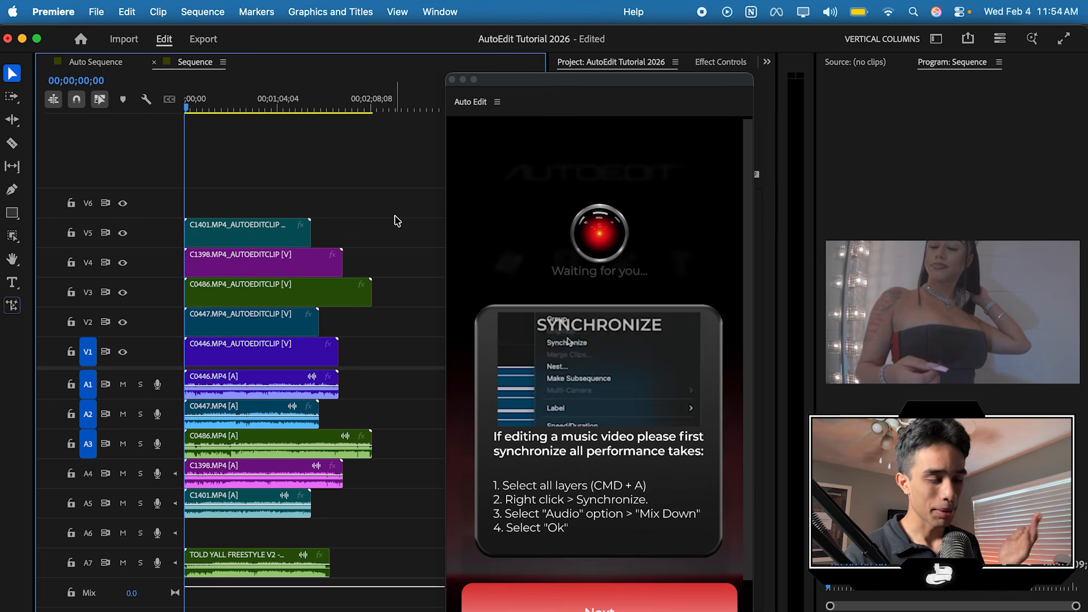
Synchronize all performance clips and the song in the sequence by audio track channel using Mix Down.
left_click_drag(401, 204, 188, 577)
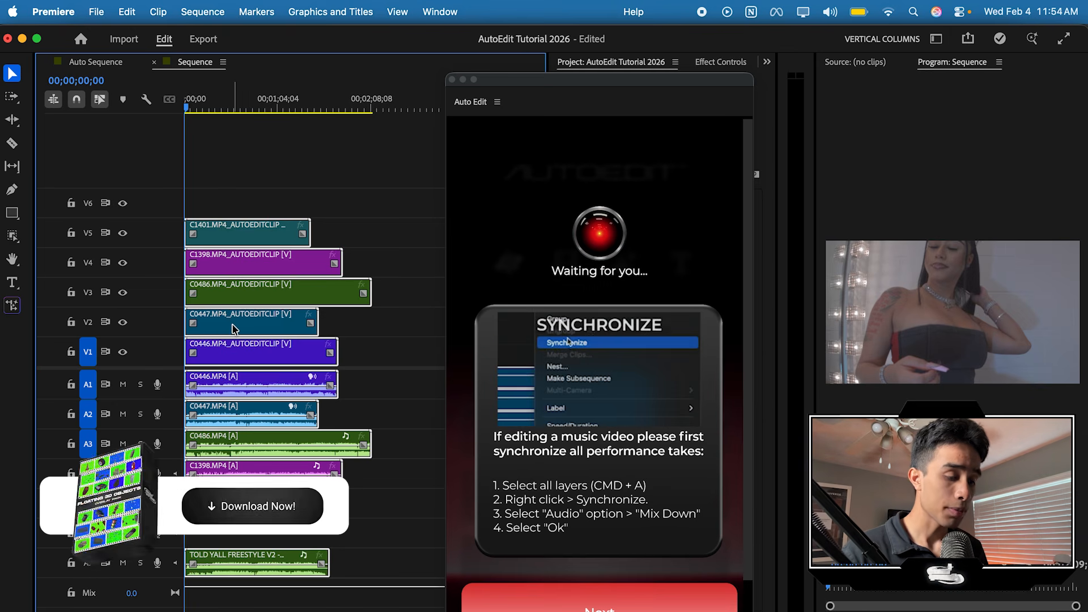
left_click_drag(399, 182, 213, 552)
right_click(246, 238)
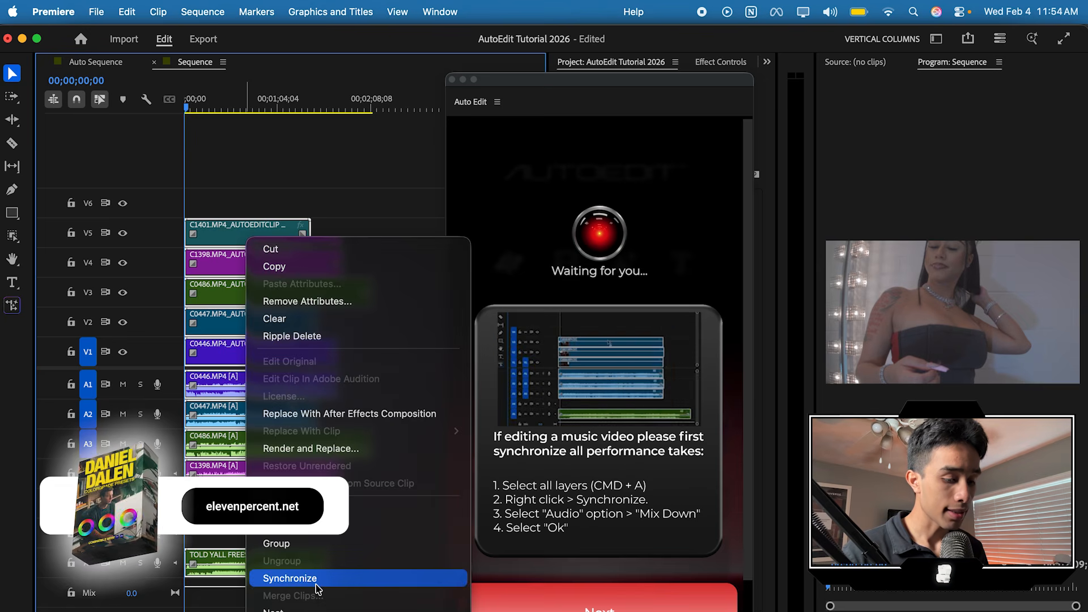
left_click(295, 578)
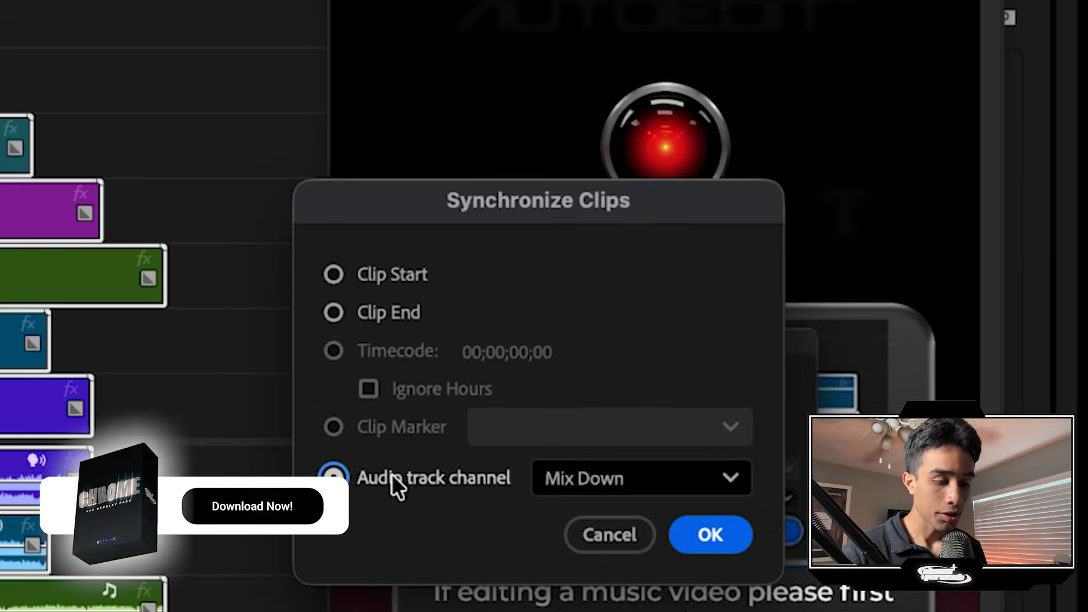
left_click(474, 384)
left_click(626, 478)
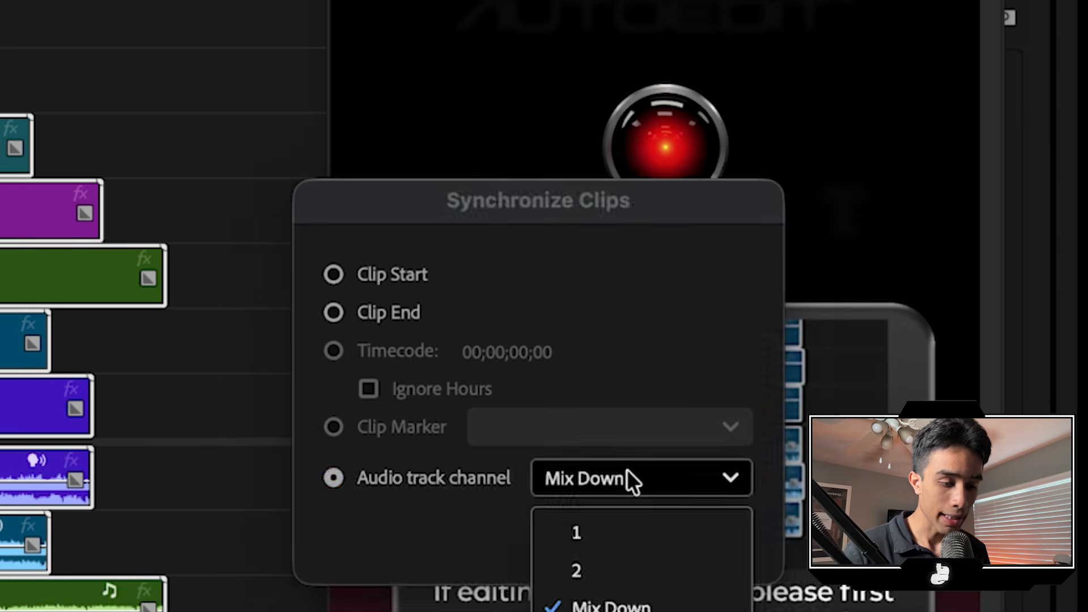
left_click(660, 606)
left_click(704, 544)
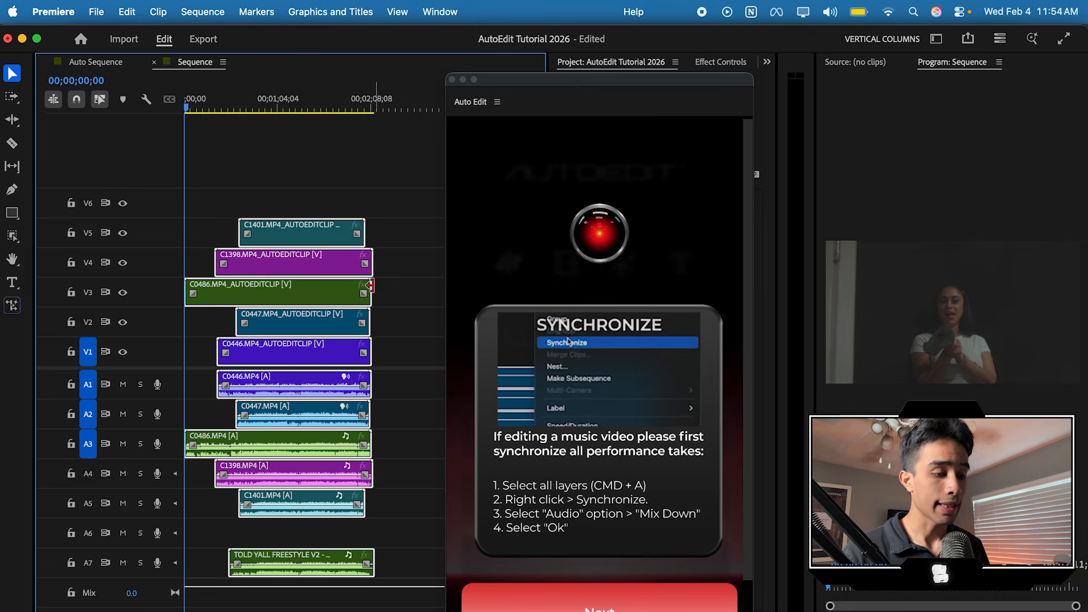
left_click(222, 126)
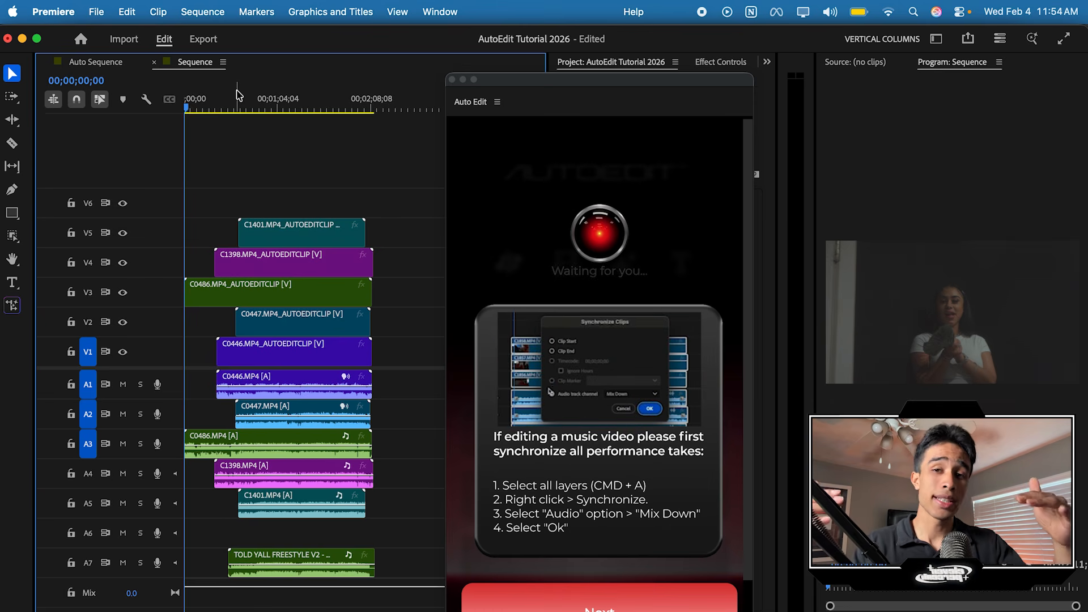
left_click(219, 91)
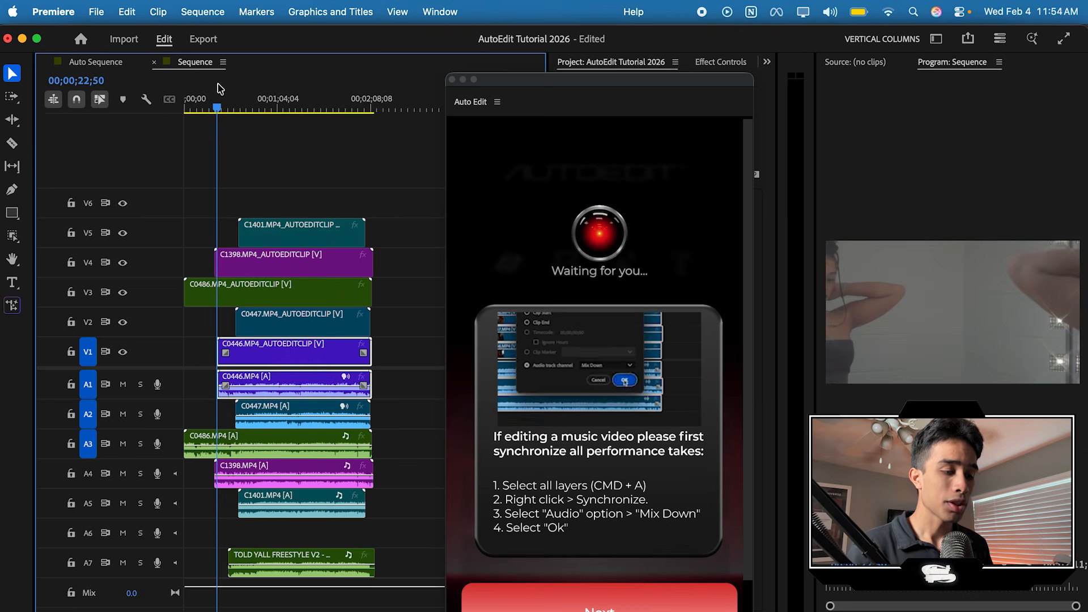
key("minus")
key("equal")
key("equal")
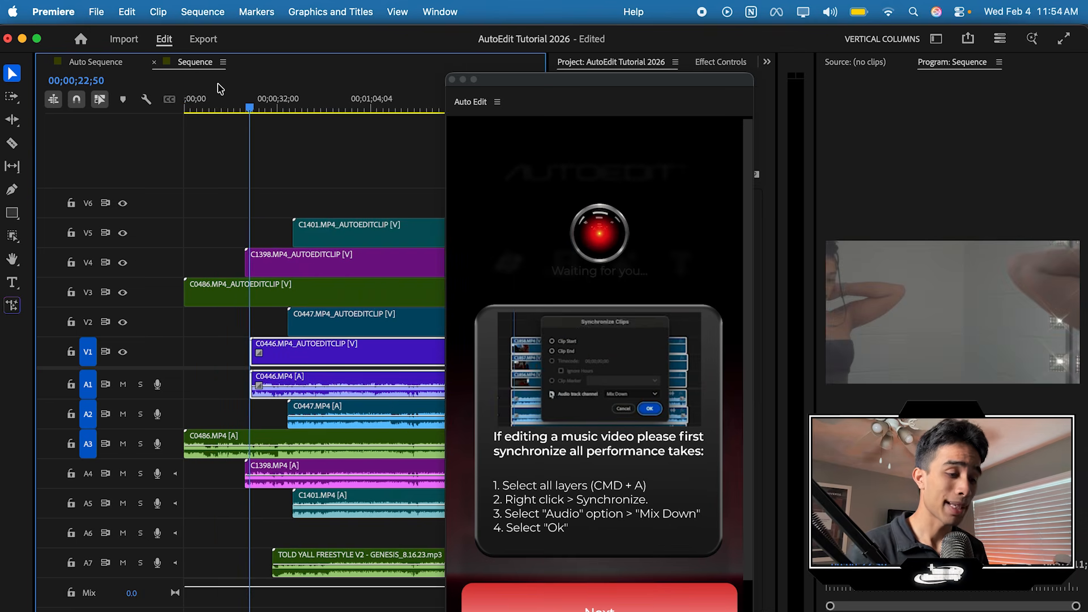
key("minus")
left_click_drag(380, 174, 291, 315)
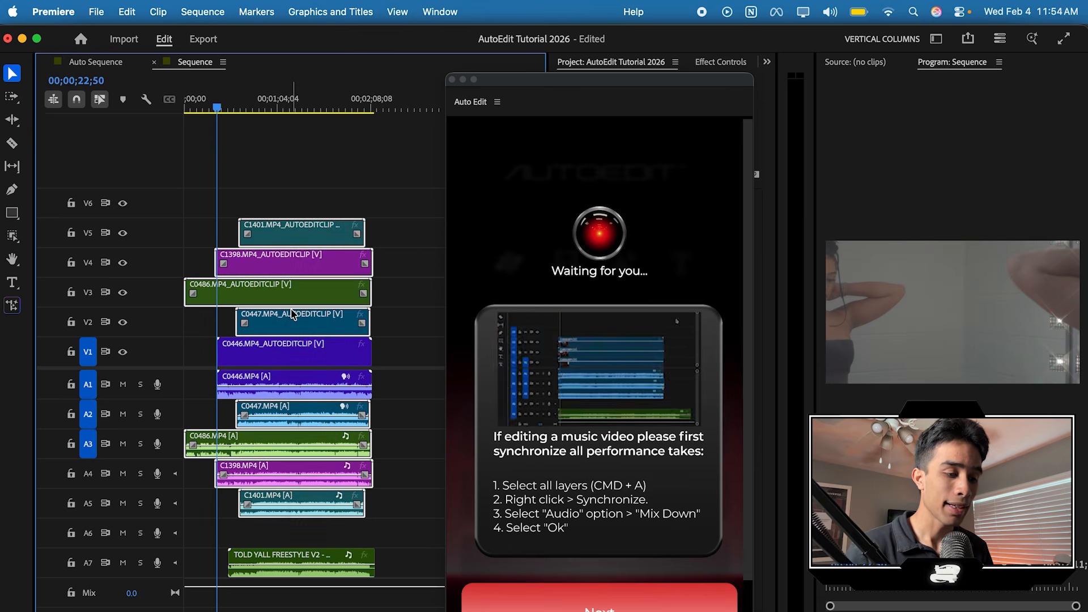
right_click(292, 314)
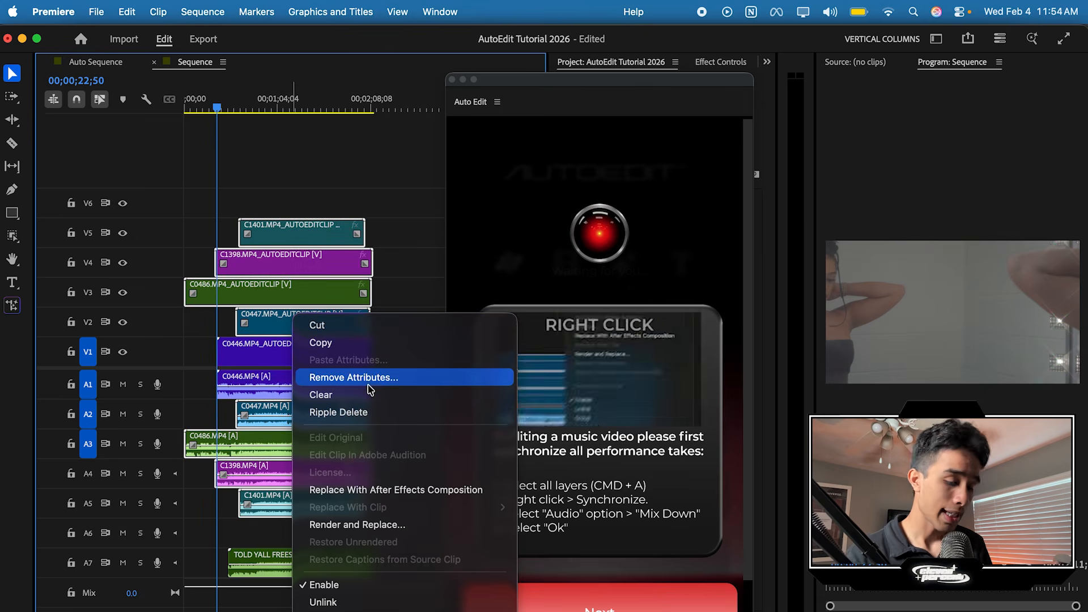
scroll(347, 578, "down", 3)
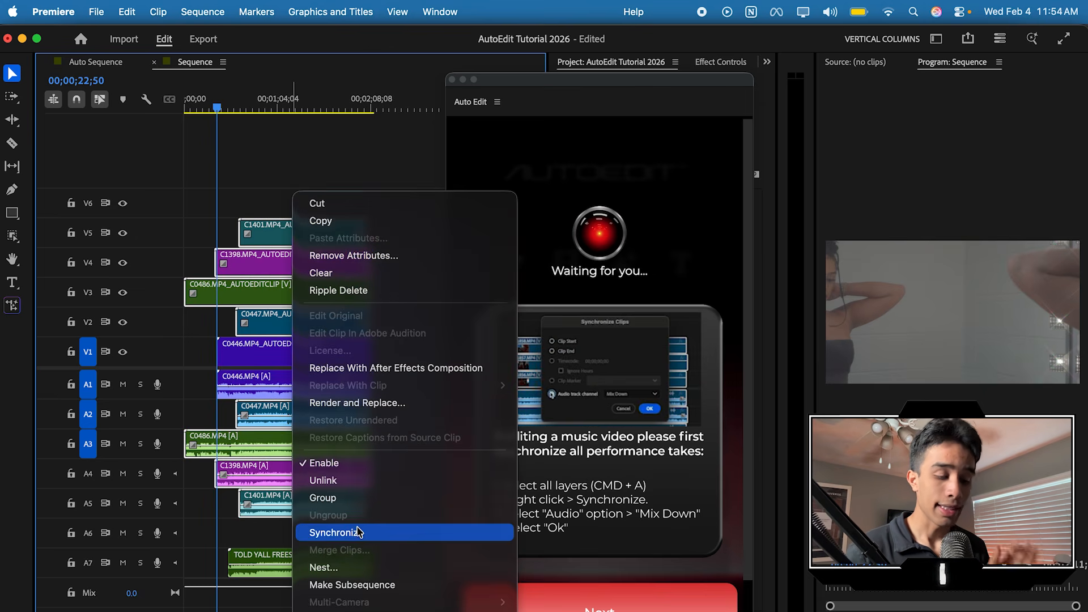
left_click(358, 531)
left_click(563, 413)
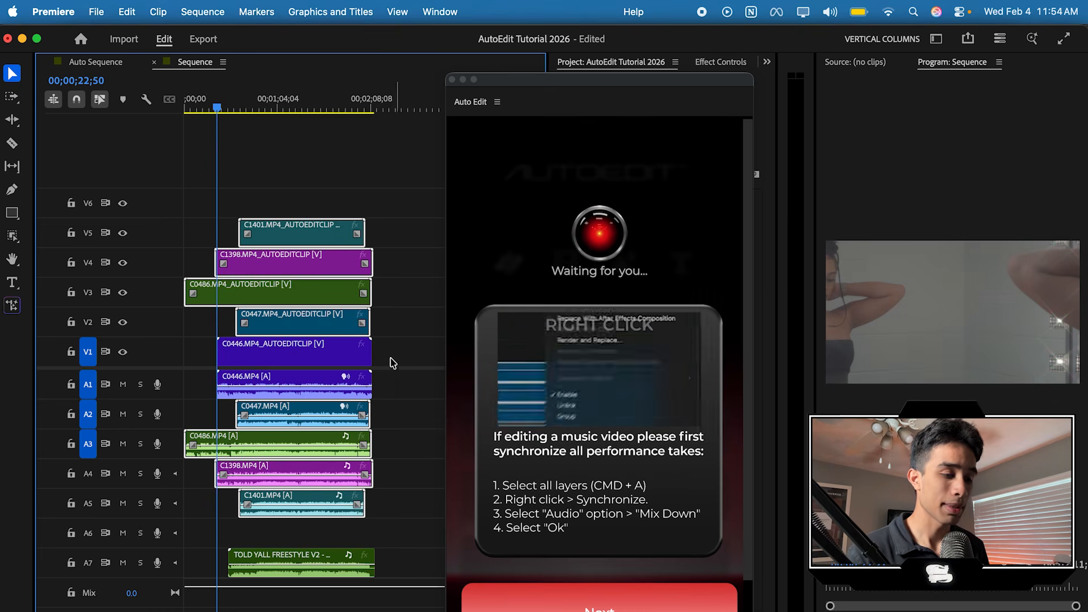
left_click(404, 291)
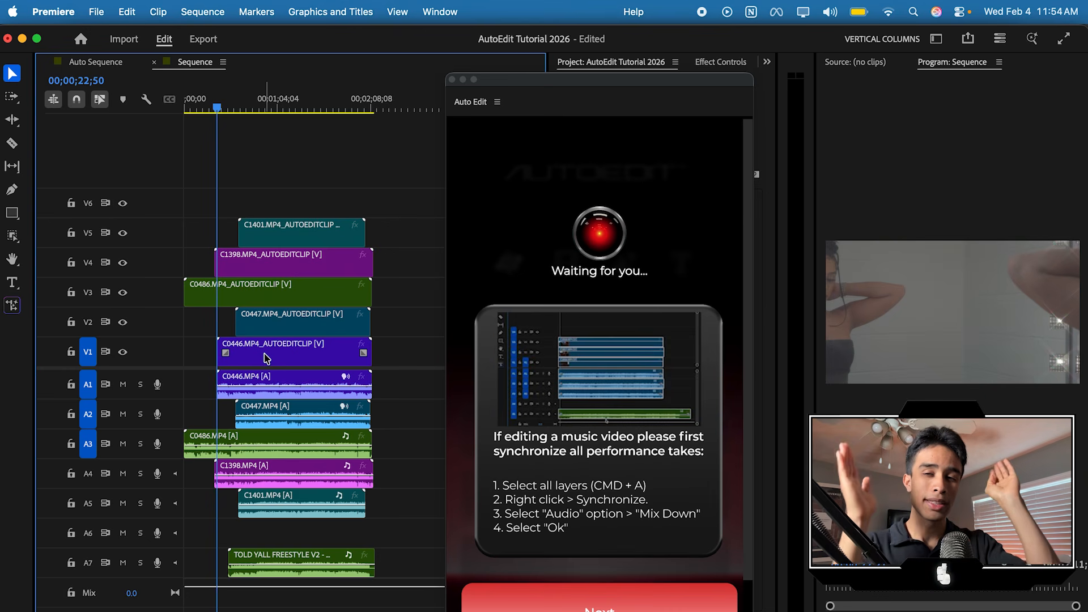
Cut all clips at the point where the song begins and delete every portion before that cut.
left_click(224, 105)
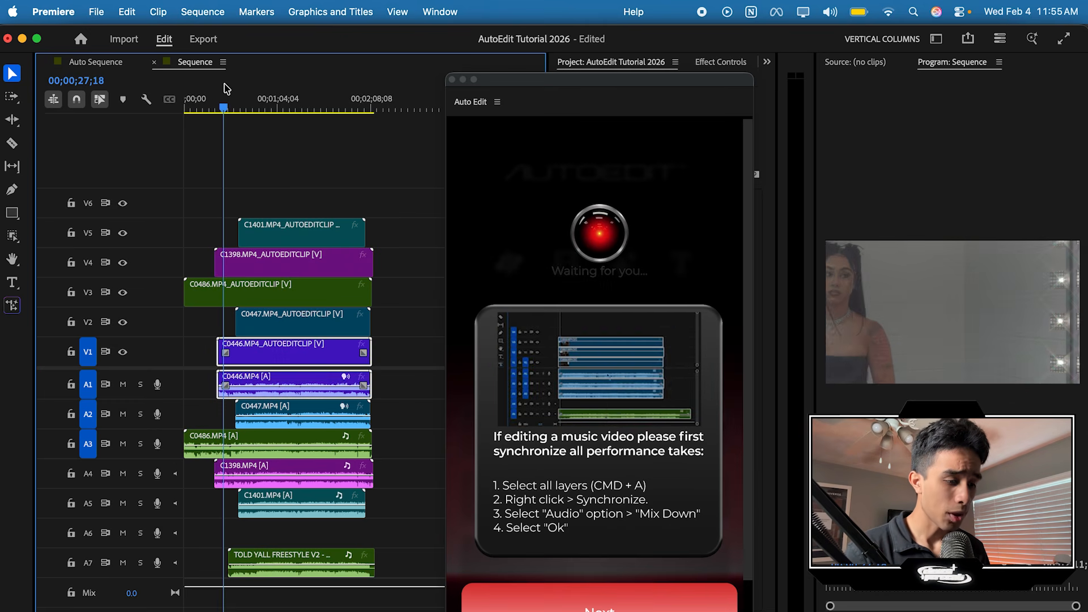
key("=")
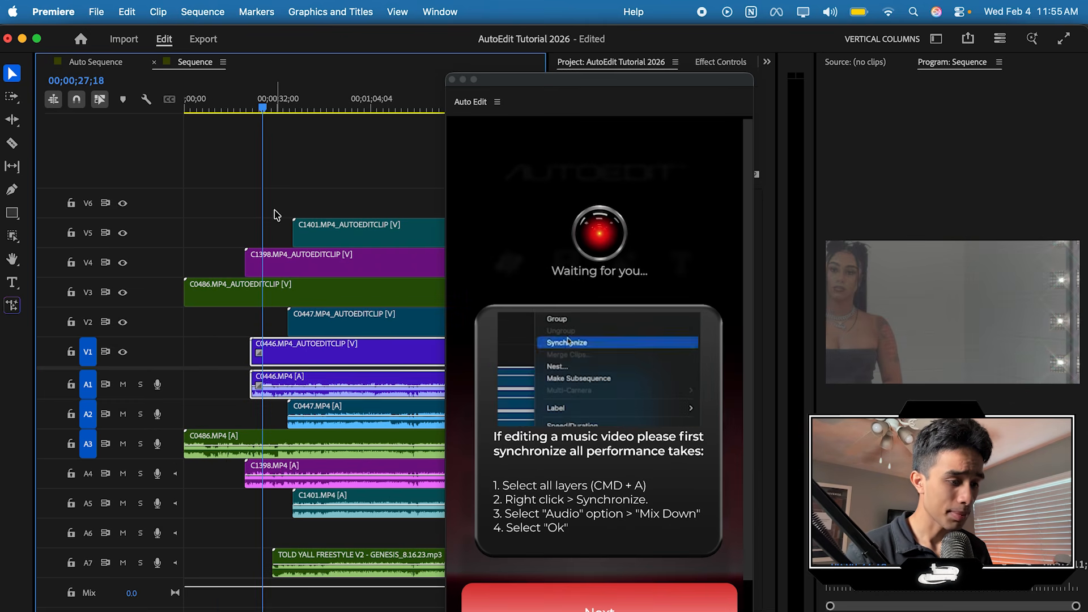
mouse_move(283, 102)
left_mouse_down()
mouse_move(270, 96)
mouse_move(301, 102)
mouse_move(288, 102)
left_mouse_up()
left_click_drag(341, 164, 250, 563)
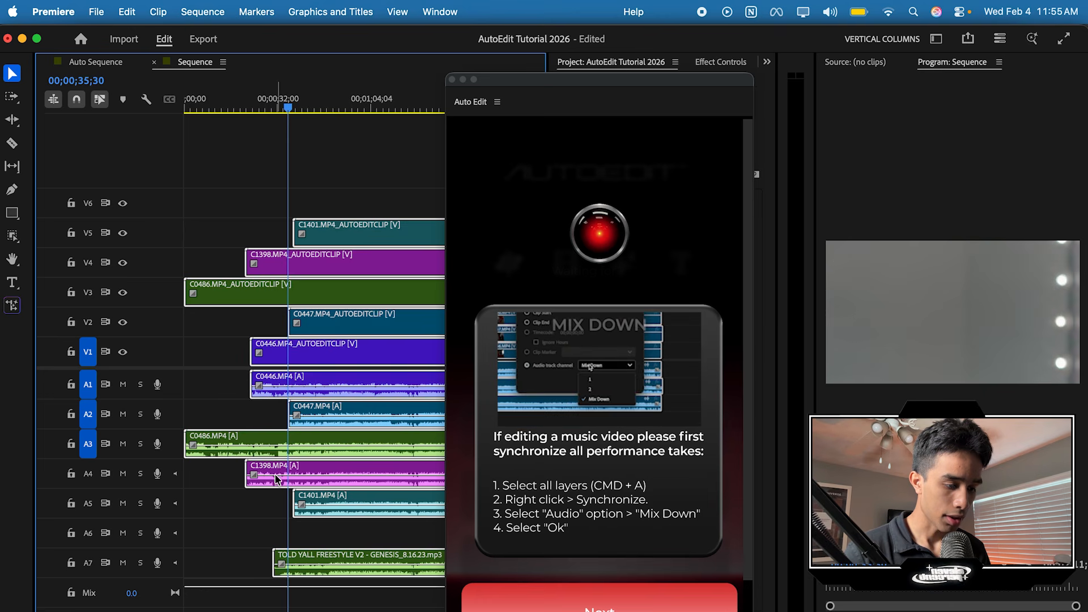
key("Up")
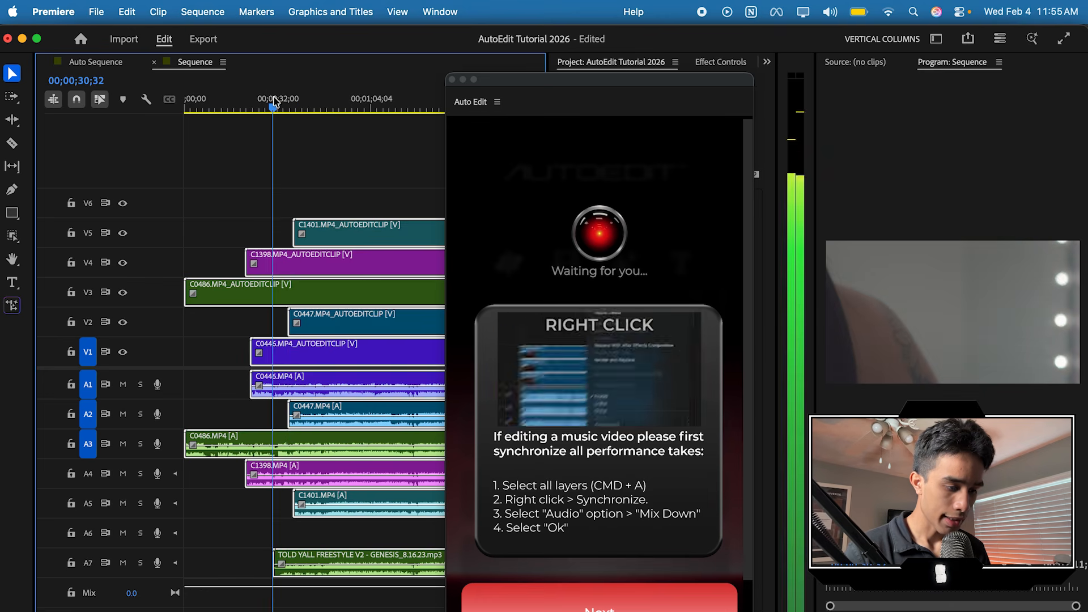
key("super+k")
left_click_drag(254, 221, 271, 587)
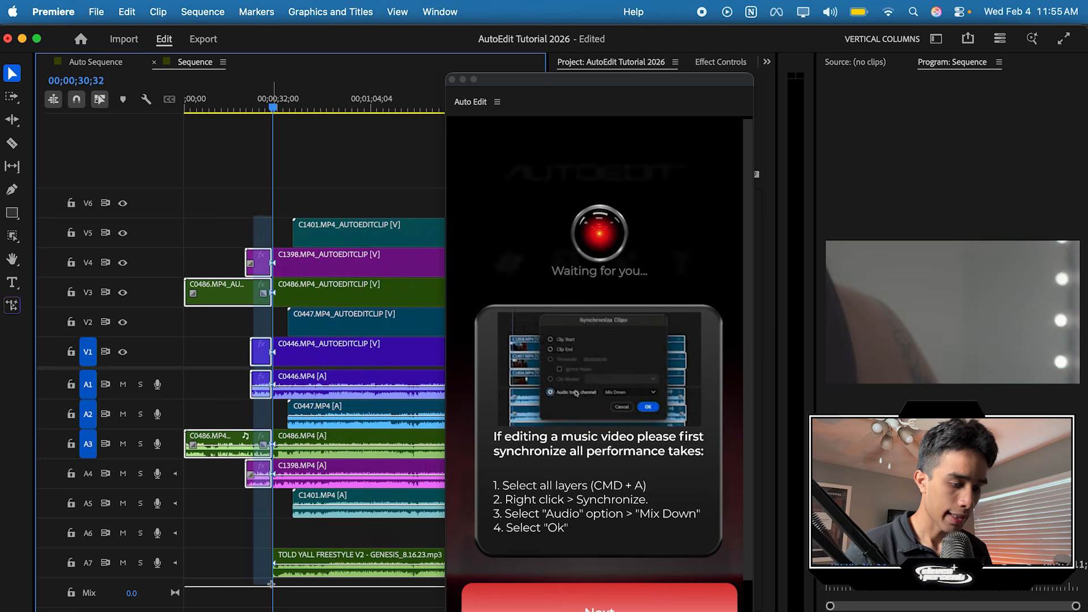
key("BackSpace")
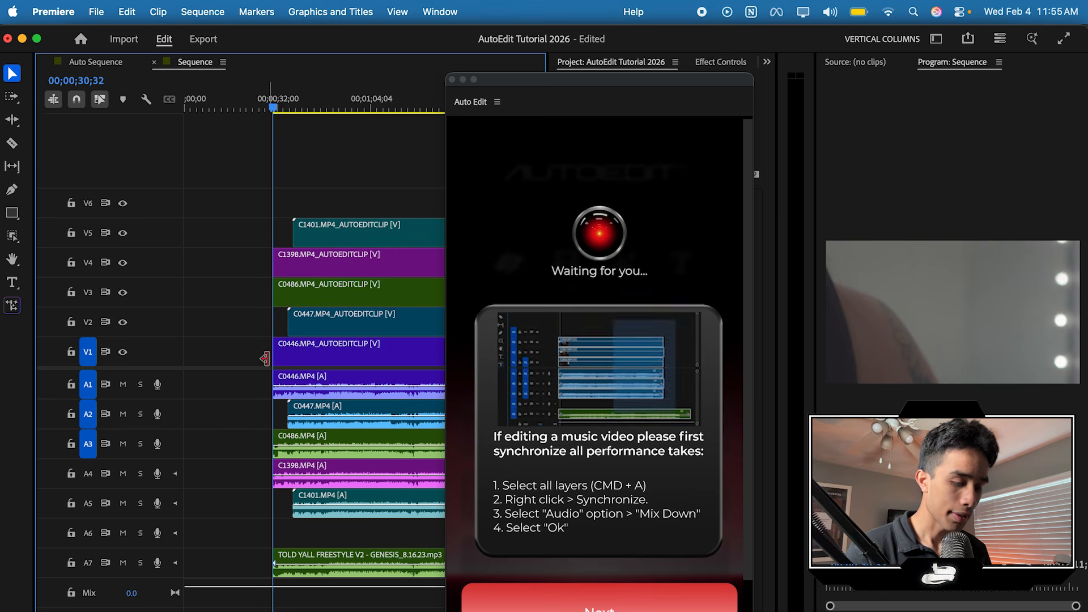
Shift the clips on all tracks together so that the song begins at the start of the sequence.
key("a")
left_click_drag(252, 328, 157, 335)
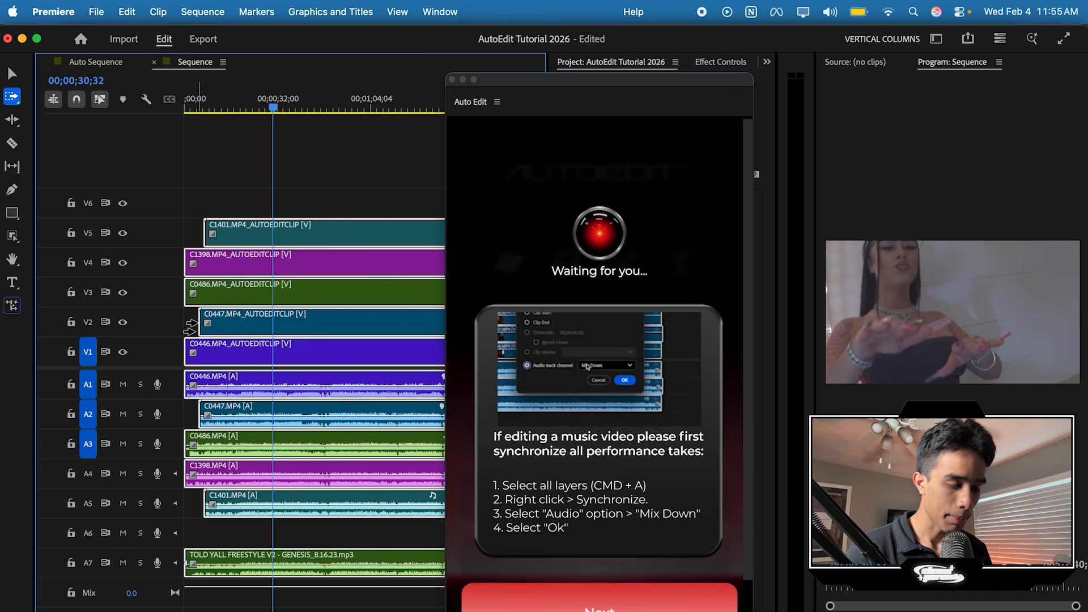
key("v")
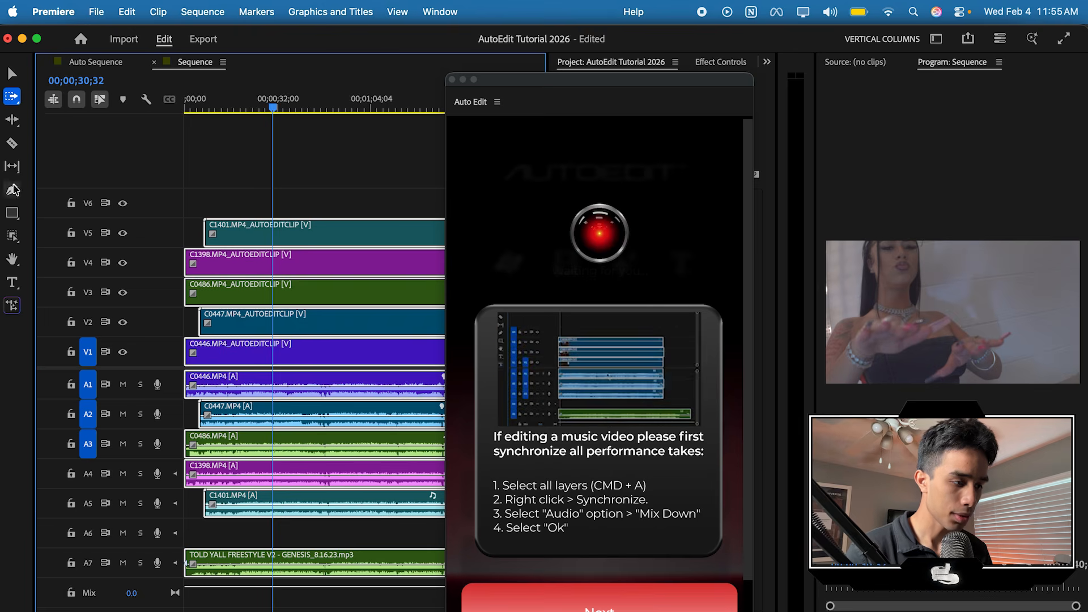
left_click(491, 207)
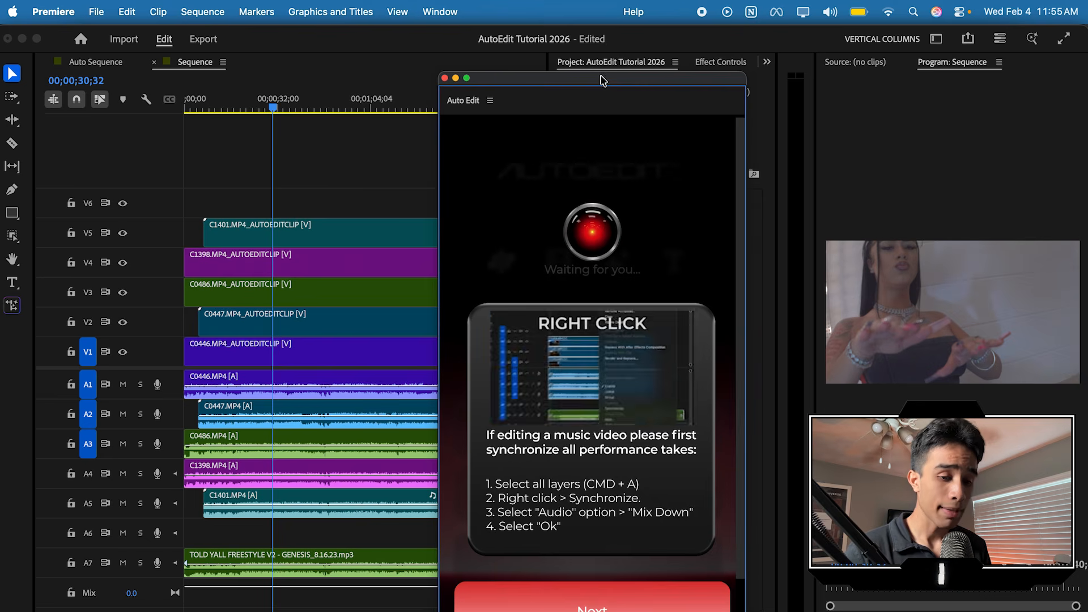
Set the scale of the C1401 clip on V5 to 50.
left_click(352, 221)
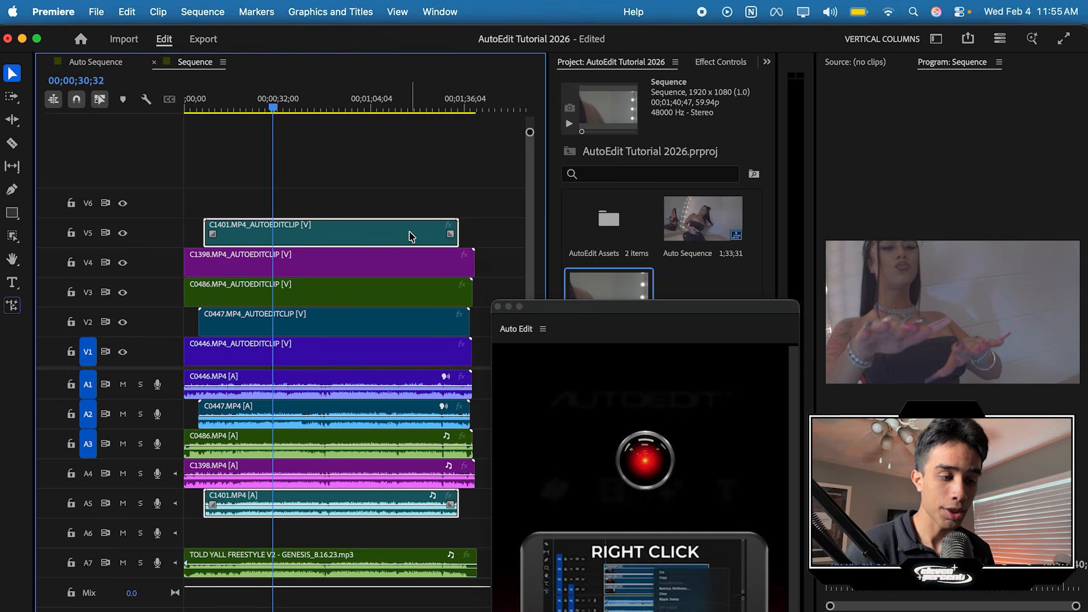
left_click(721, 64)
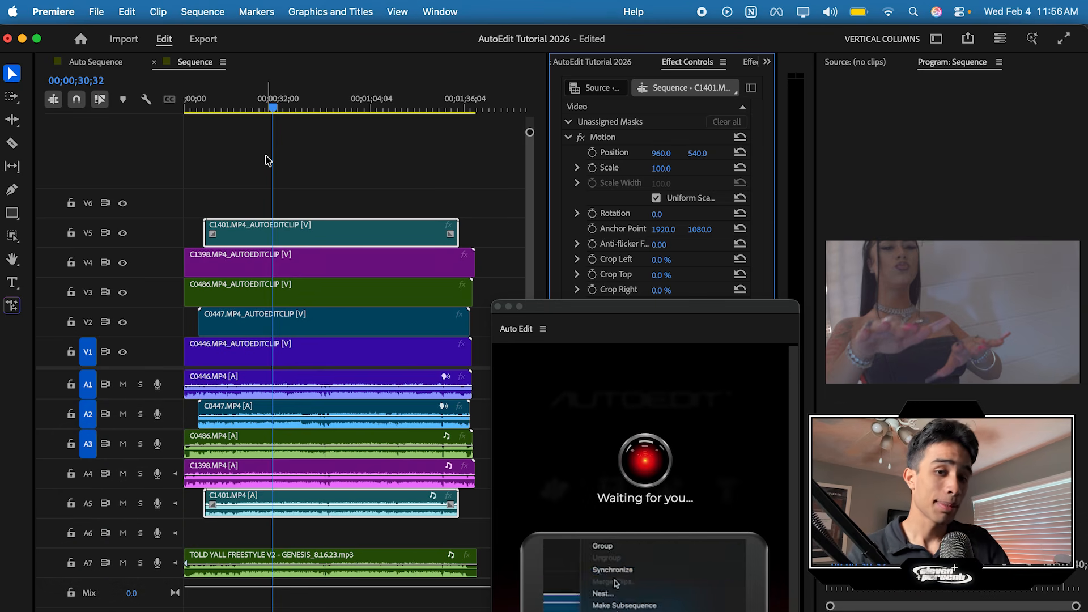
left_click(367, 189)
left_click(354, 228)
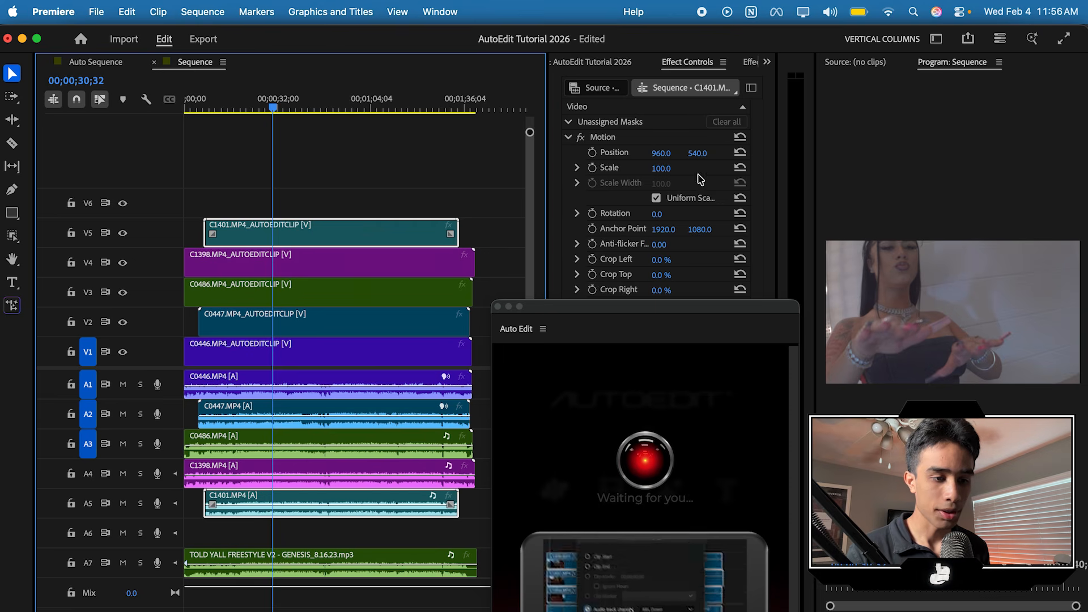
left_click_drag(675, 168, 658, 168)
left_click(671, 167)
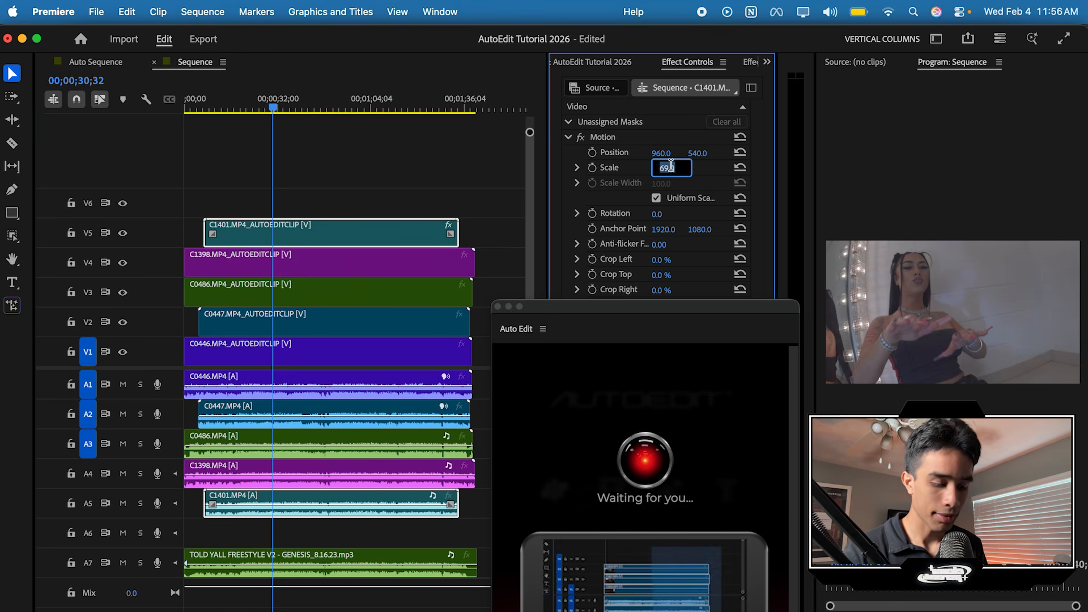
key("Return")
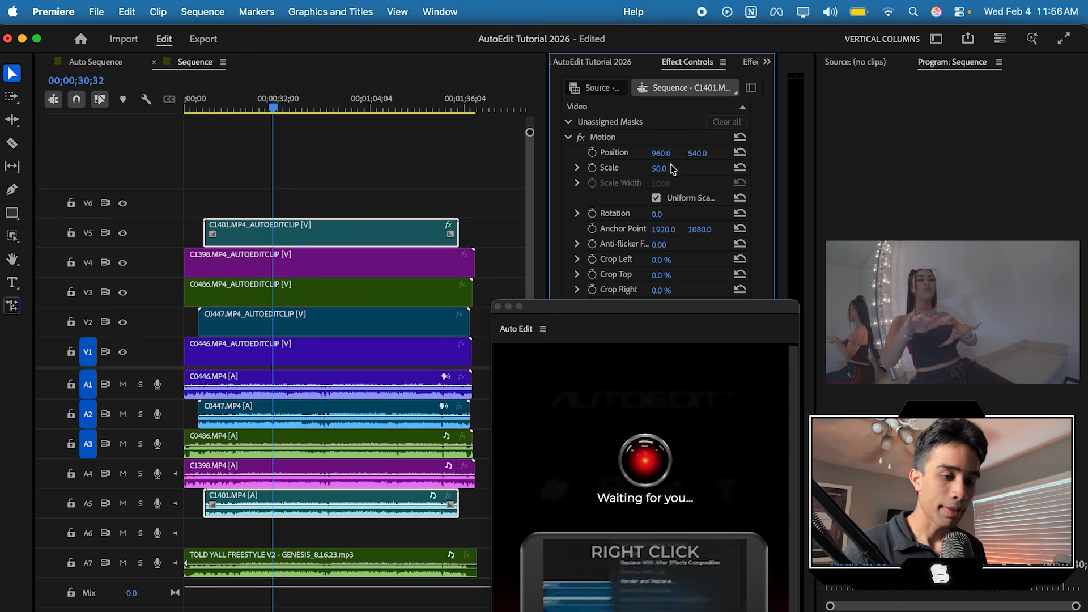
Apply the V5 clip's motion settings with scale 50 to the C1398 clip on V4, hiding V5 and V4 in turn.
left_click(601, 136)
left_click(123, 233)
left_click(254, 275)
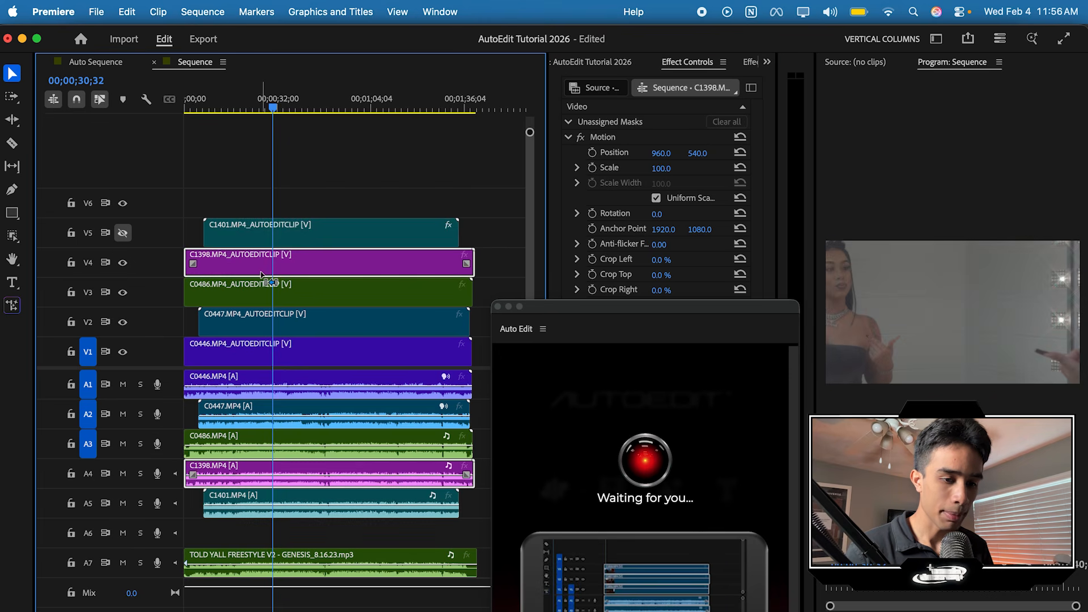
left_click(122, 262)
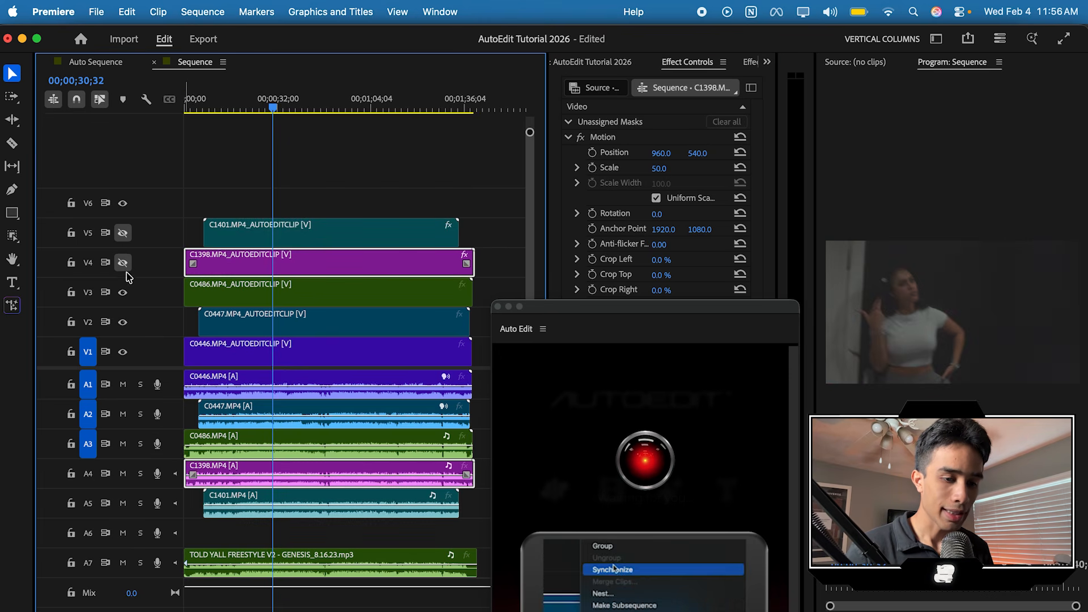
Check the framing of the clips on the lower video tracks by toggling track visibility, and turn V3, V4 and V5 back on.
left_click(215, 295)
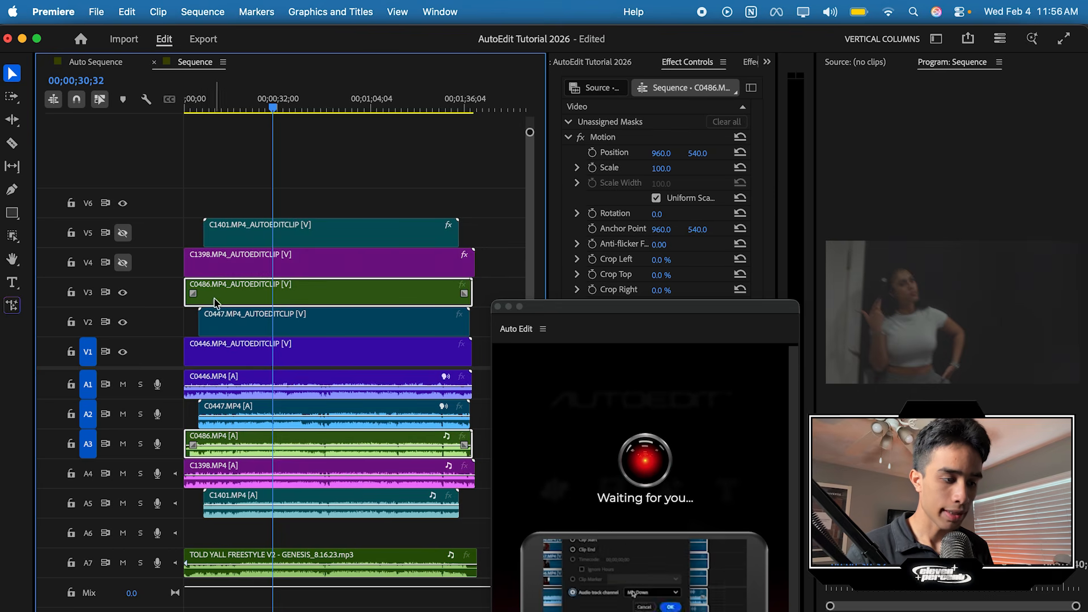
left_click(123, 291)
left_click(122, 321)
left_click(122, 322)
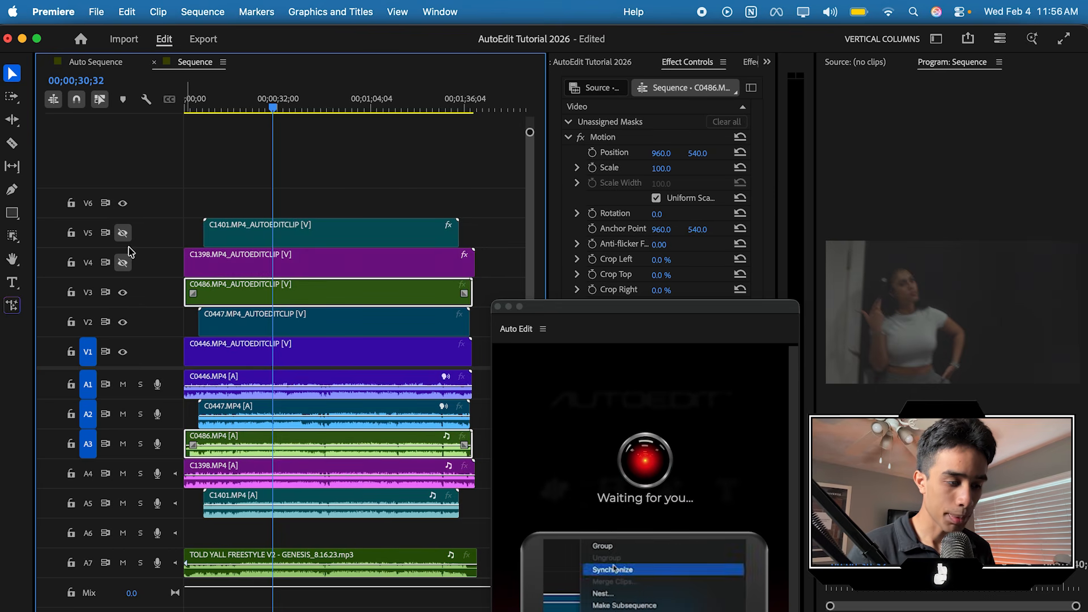
left_click(122, 292)
left_click(122, 263)
left_click(122, 232)
Move the Auto Edit window up beside the timeline and advance to its edit settings.
left_click_drag(609, 311, 602, 91)
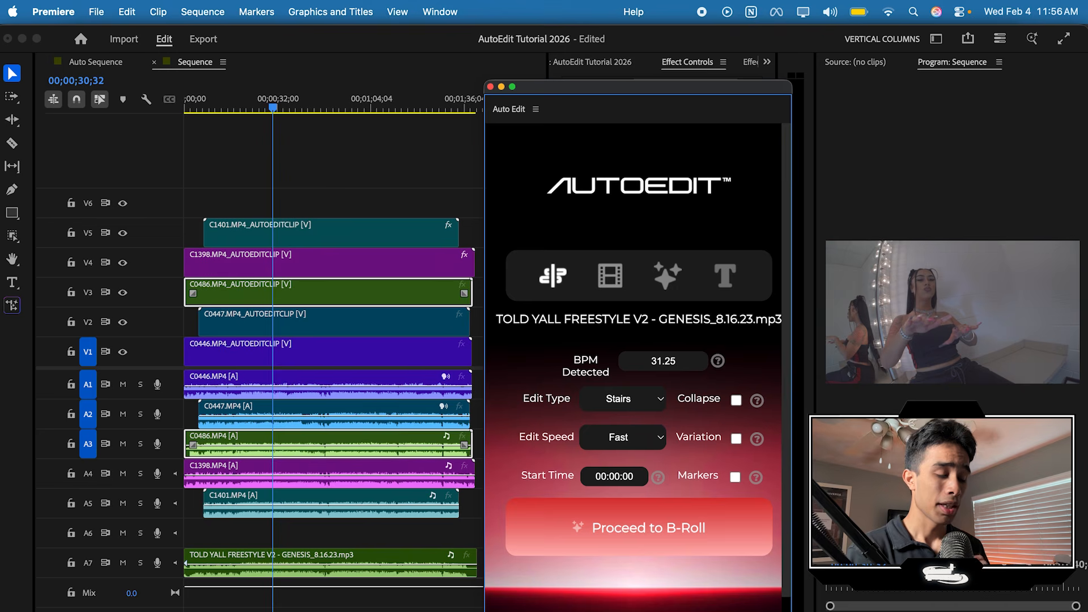
scroll(607, 369, "down", 1)
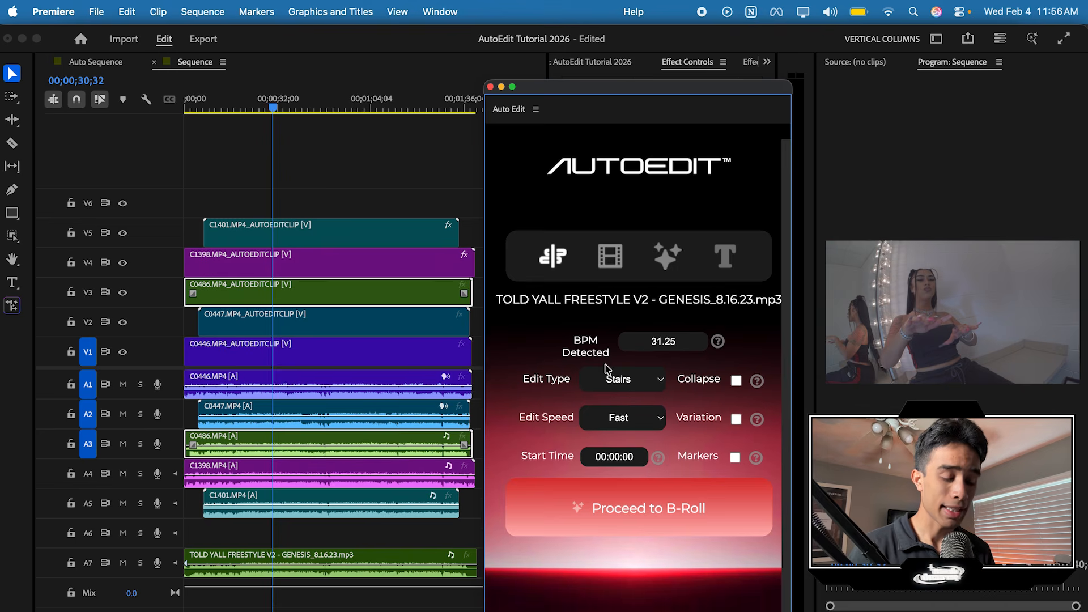
Enter 31.25 as the song's BPM in the edit settings.
scroll(662, 345, "down", 2)
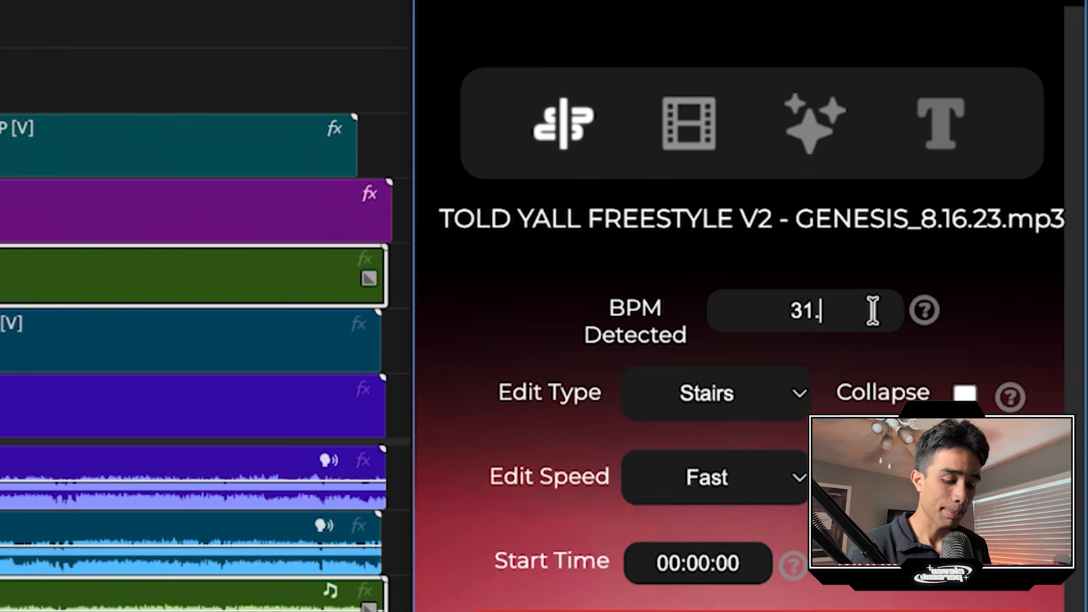
type("5")
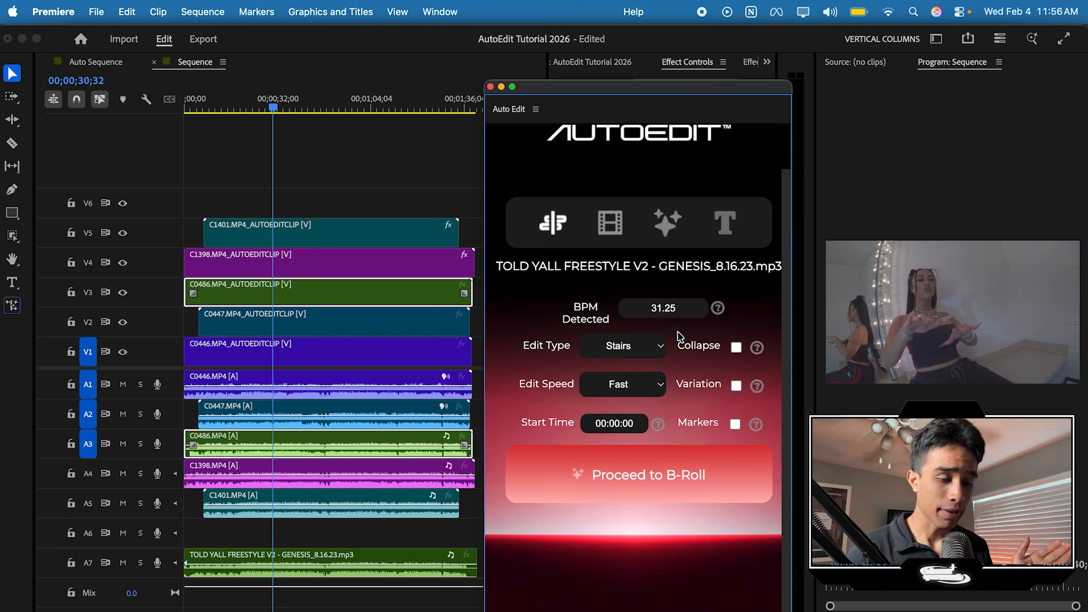
Read the explanation of the edit types, close it, and enable Collapse and Variation with the Stairs edit type.
left_click(756, 349)
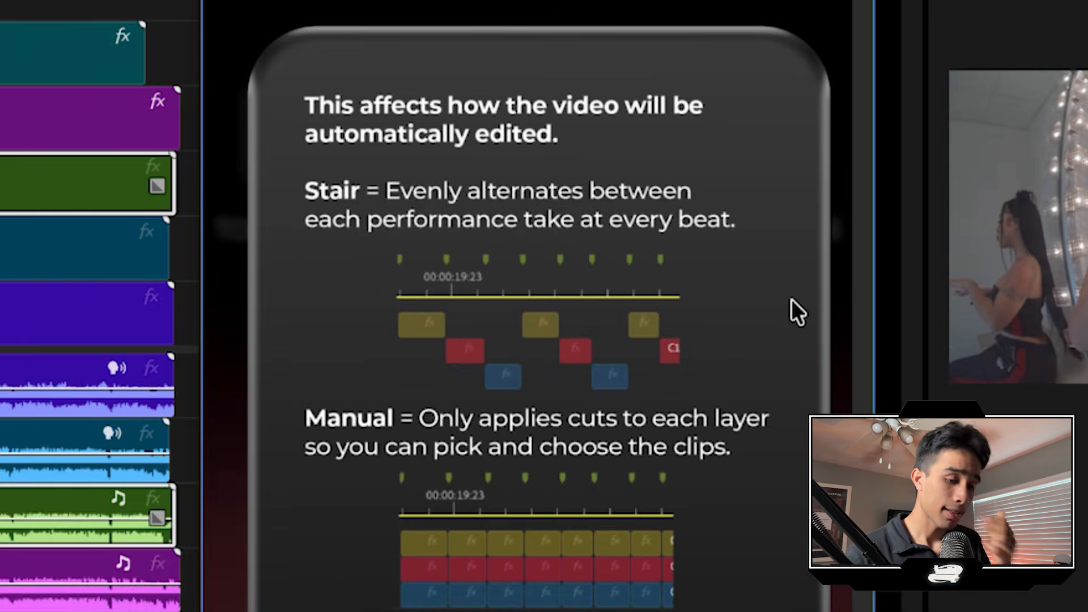
scroll(791, 299, "down", 1)
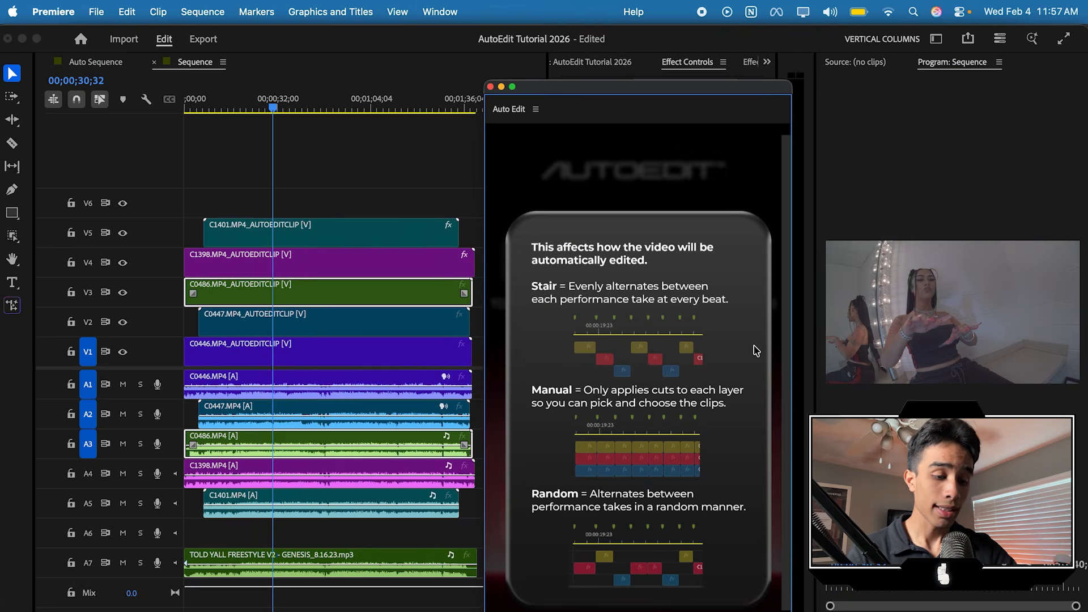
scroll(657, 509, "down", 1)
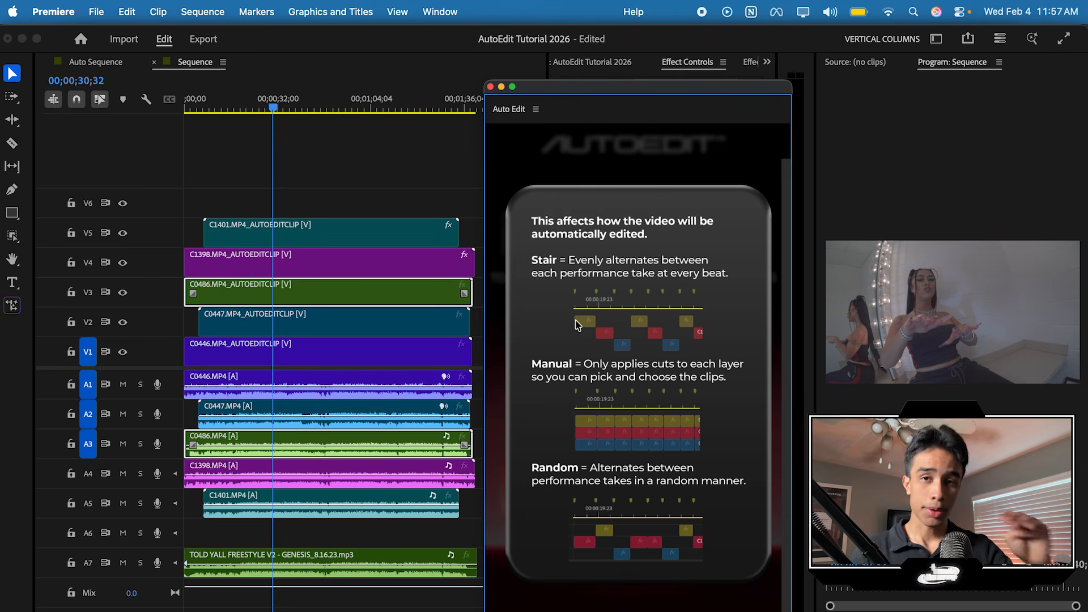
left_click(580, 286)
scroll(680, 368, "down", 2)
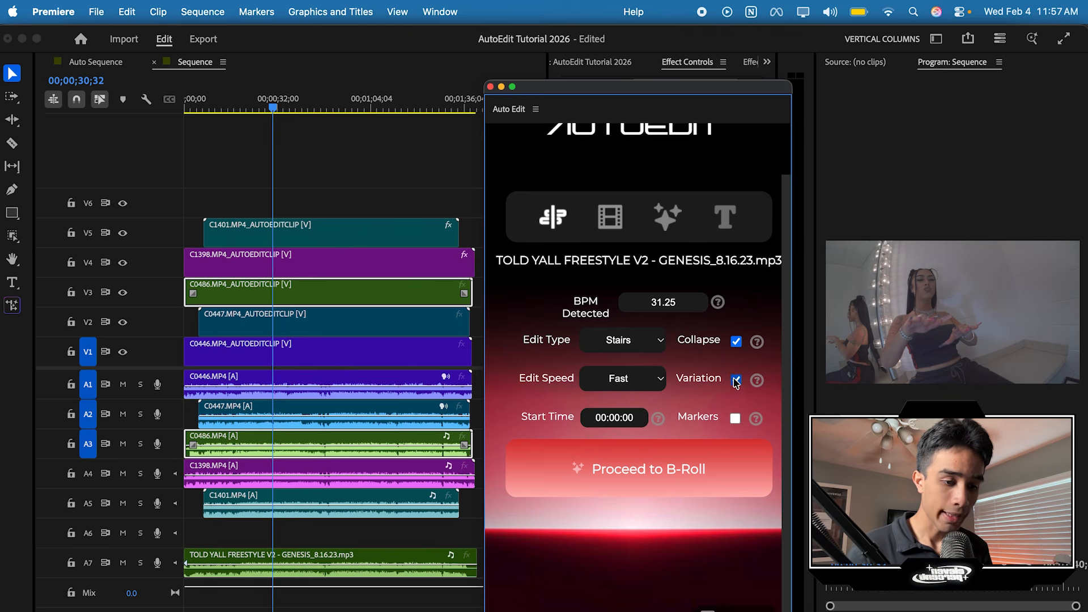
Check the explanations for edit speed and start time, and proceed to the B-roll settings.
left_click(756, 381)
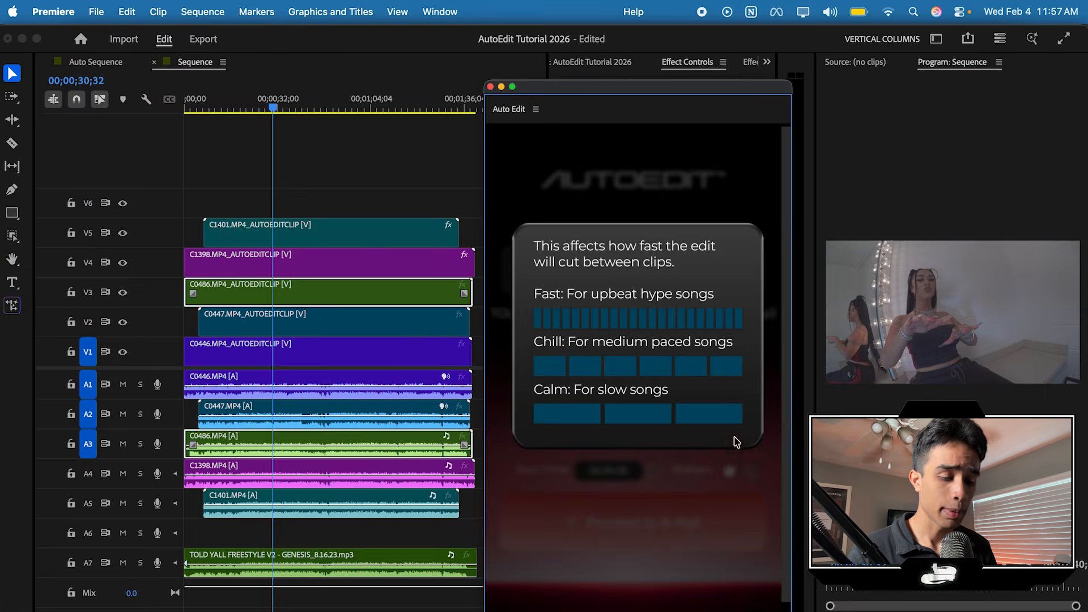
left_click(736, 477)
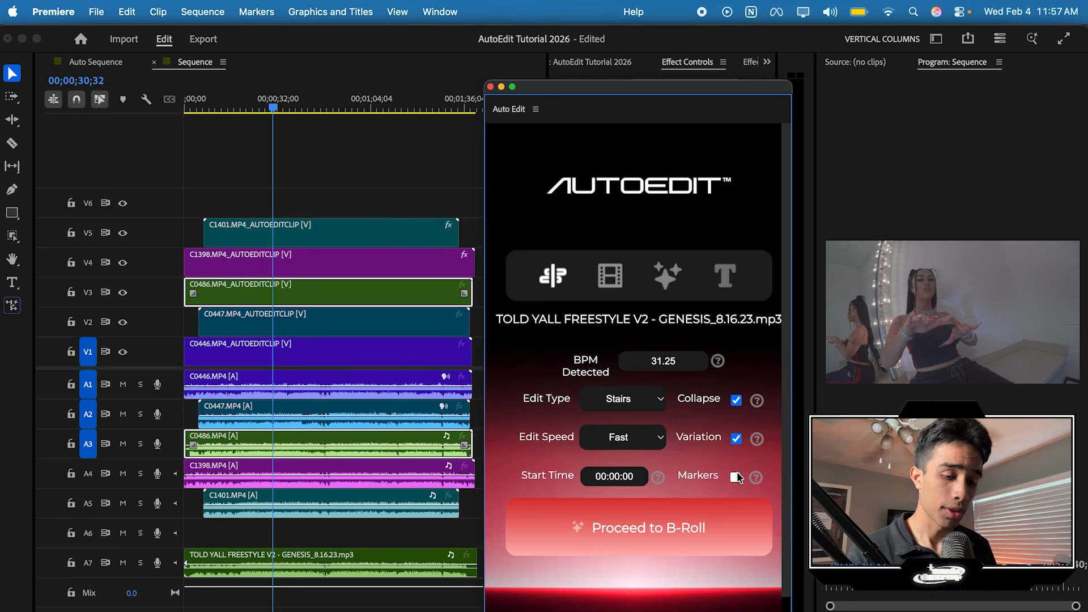
left_click(659, 479)
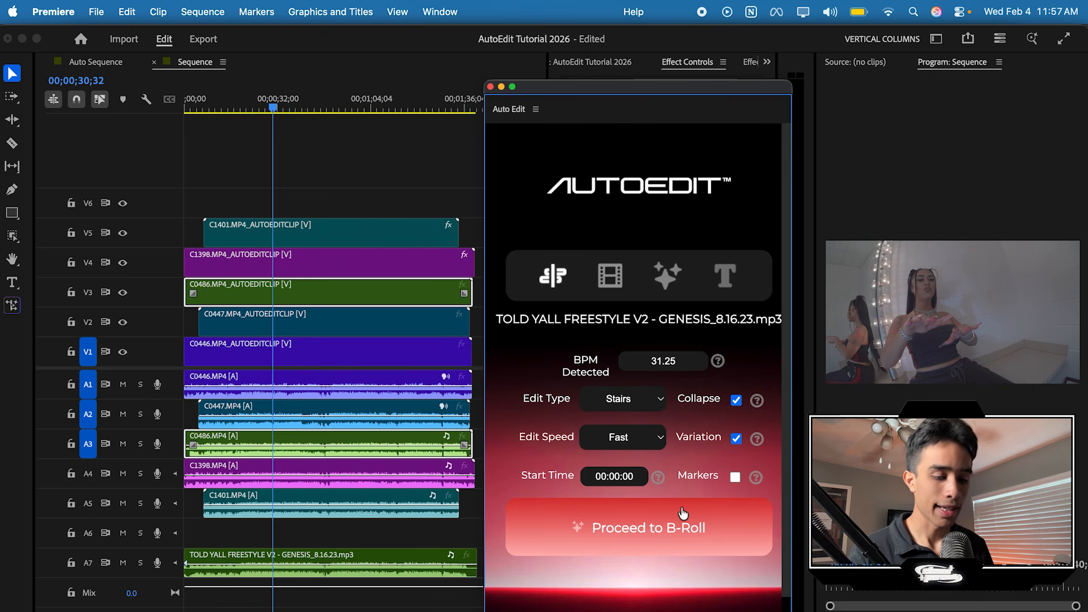
left_click(684, 526)
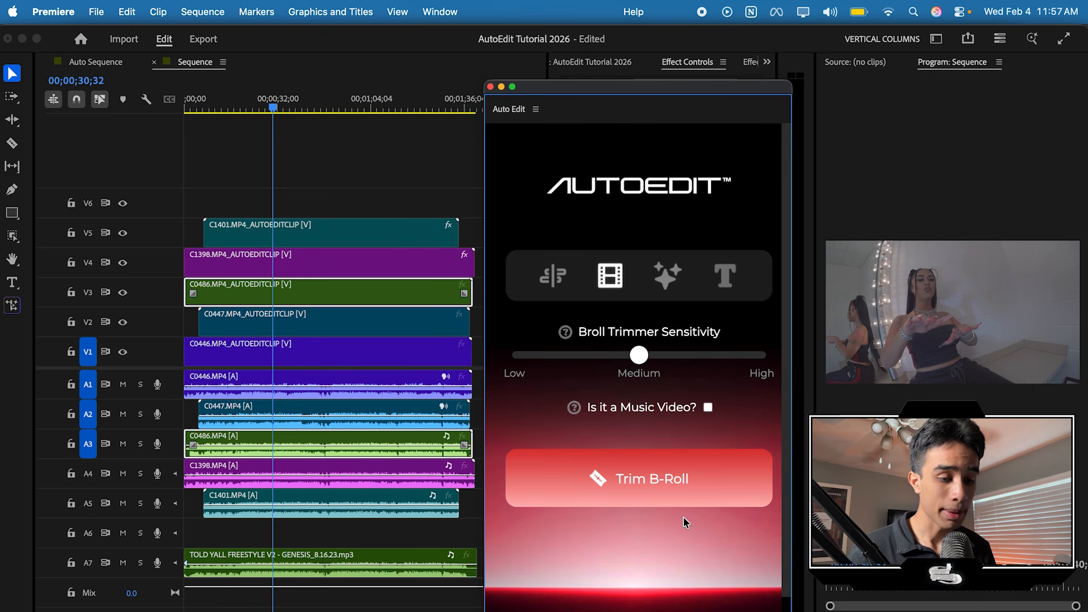
Check the sensitivity help, set the B-roll trimmer sensitivity near High, mark the project as a music video, and trim the B-roll.
mouse_move(648, 357)
left_mouse_down()
mouse_move(736, 356)
mouse_move(641, 355)
left_mouse_up()
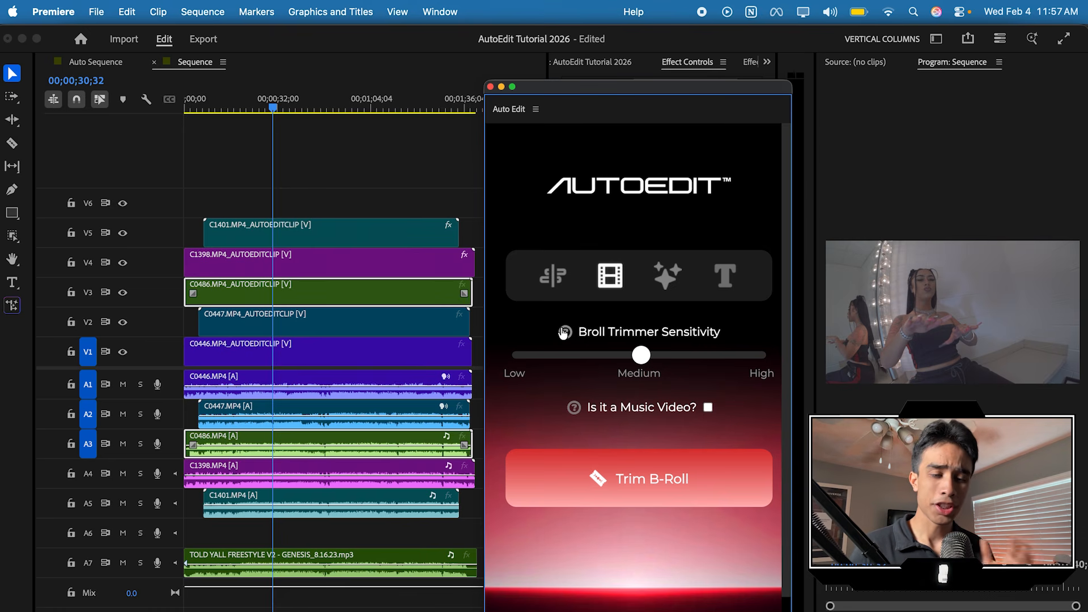
left_click(564, 332)
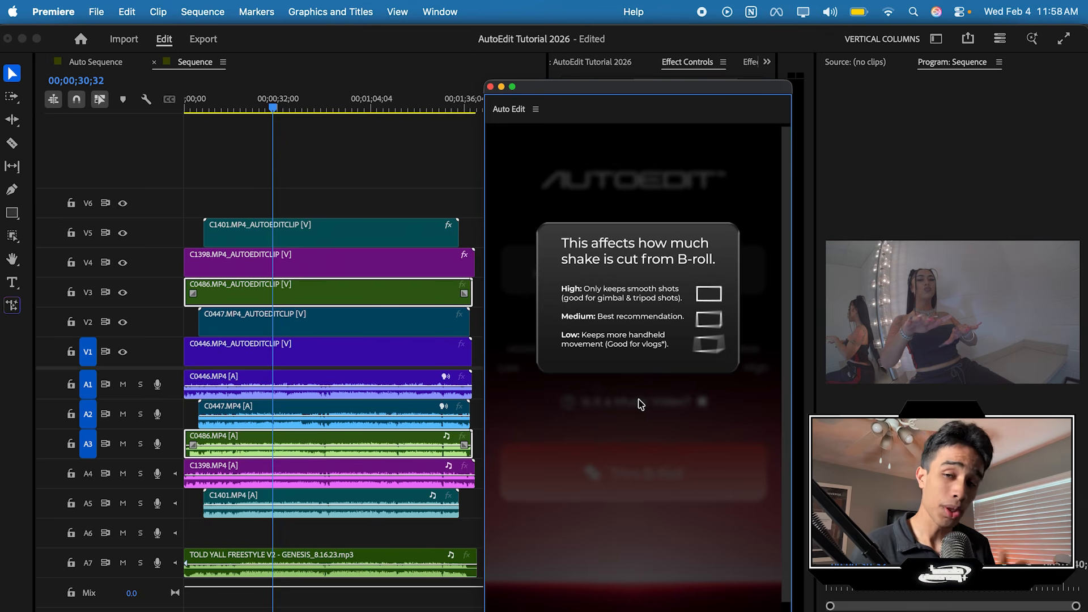
left_click(639, 403)
left_click_drag(687, 356, 749, 355)
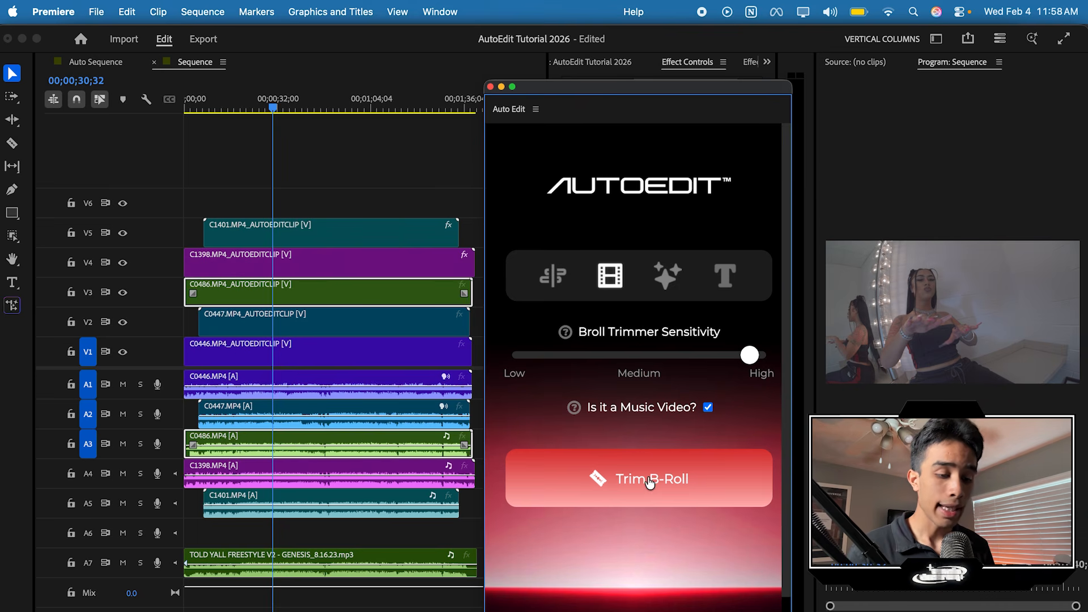
left_click(650, 483)
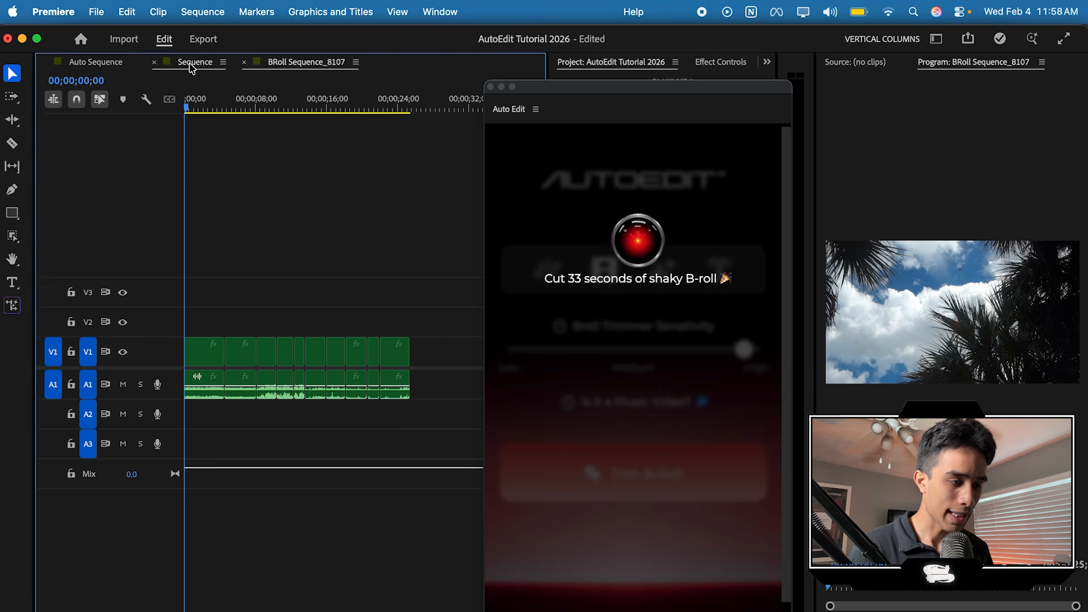
Return to the main sequence and review the generated Auto Sequence by scrubbing and playing several parts of it.
left_click(192, 64)
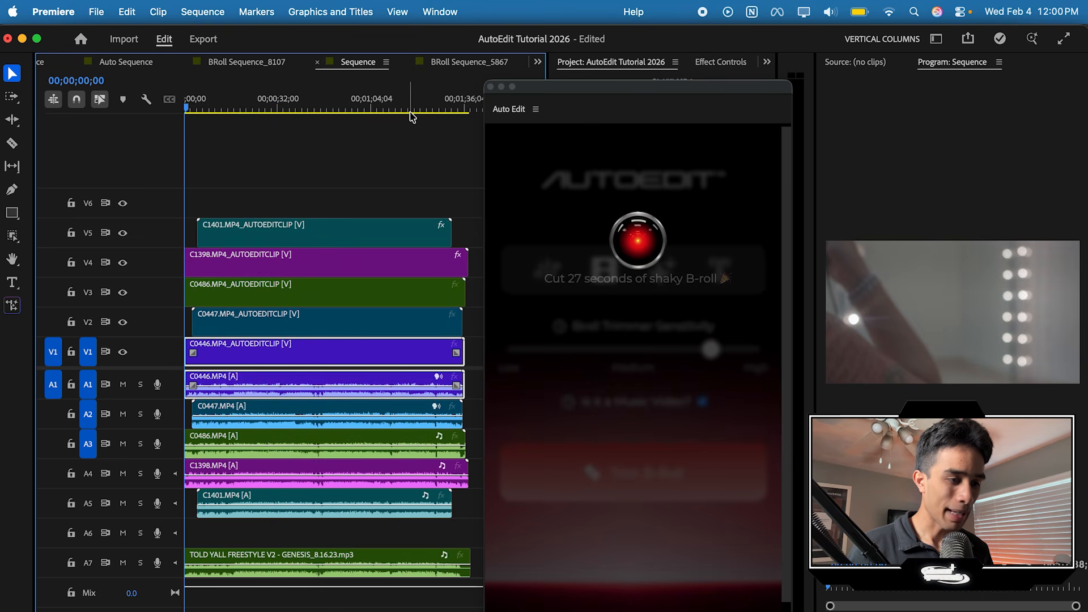
left_click(410, 150)
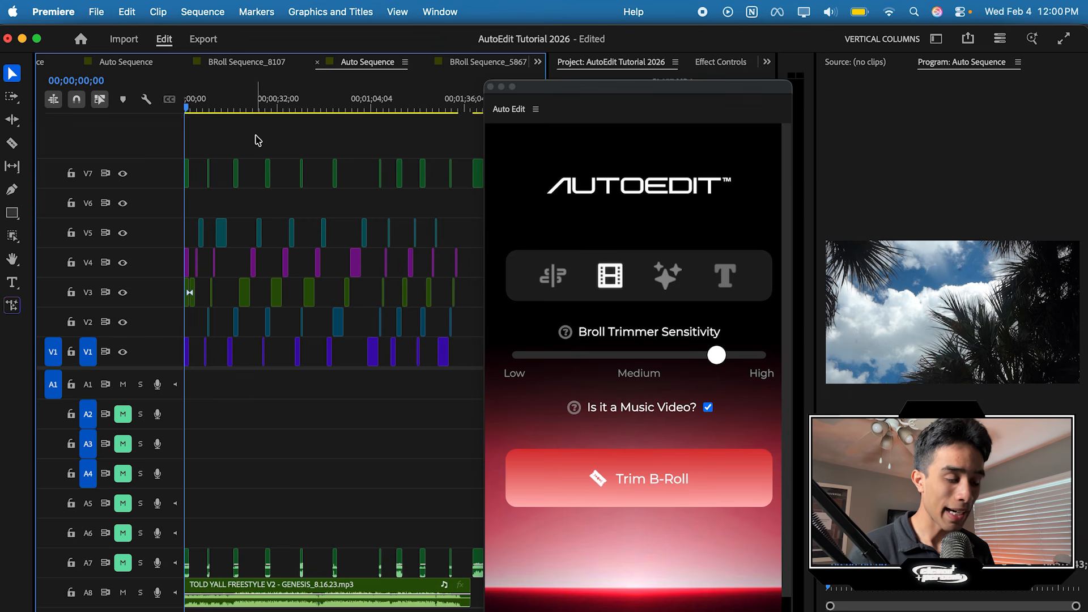
key("equal")
left_click_drag(267, 110, 387, 123)
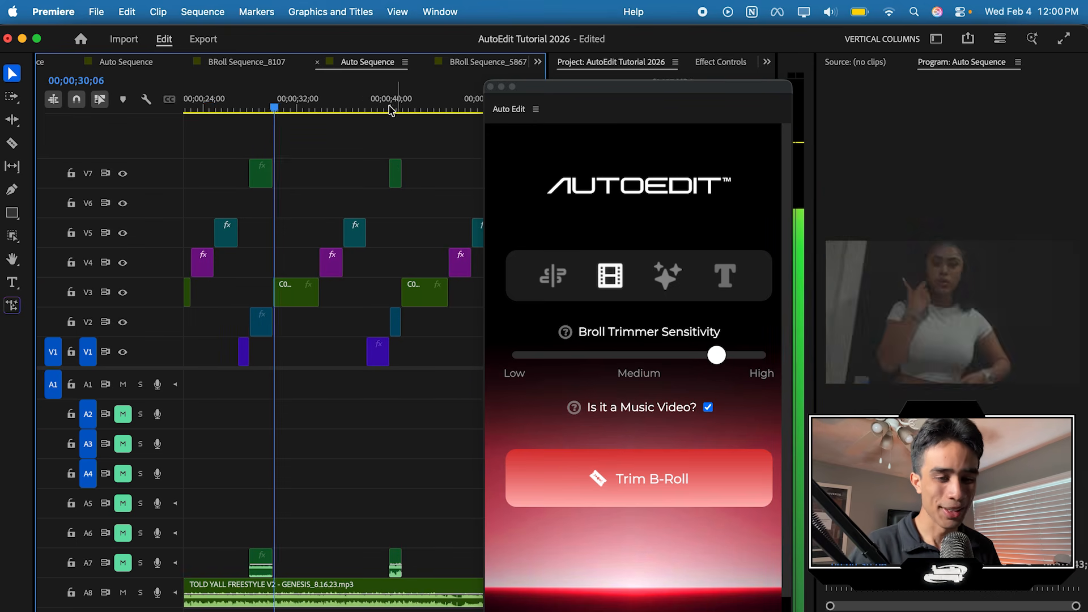
key("backslash")
left_click(316, 106)
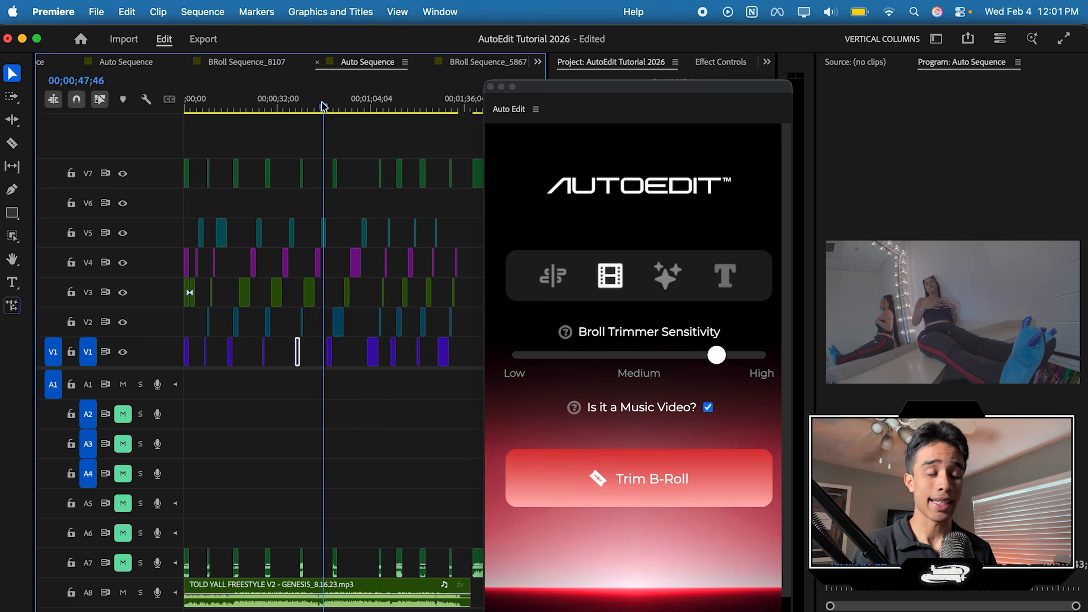
key("=")
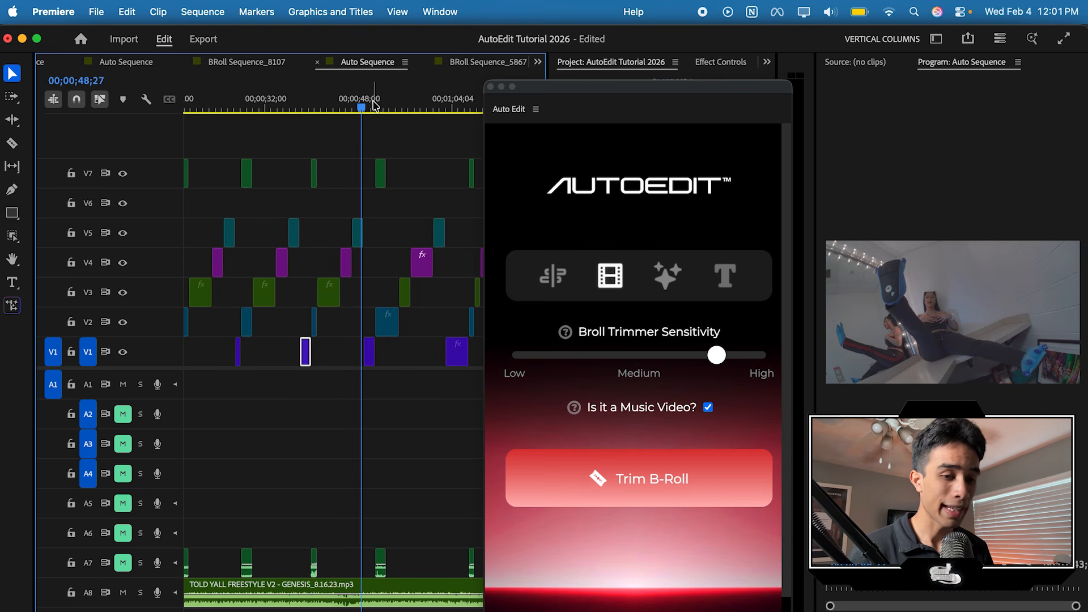
Open the VFX settings, look over the AI list of VFX types, and return to manual mode.
left_click(676, 290)
scroll(657, 385, "down", 2)
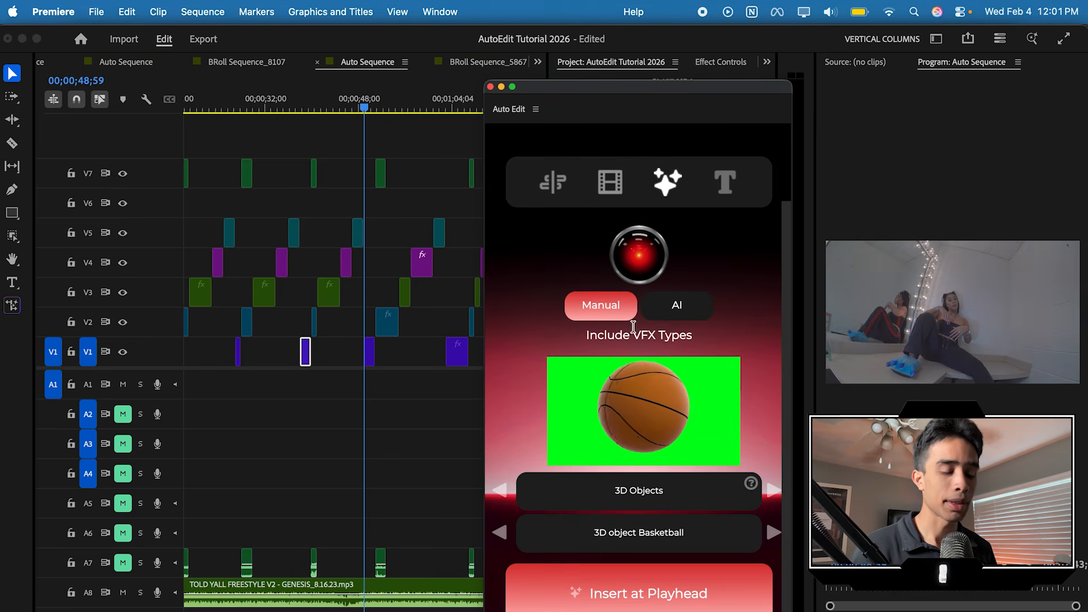
left_click(669, 311)
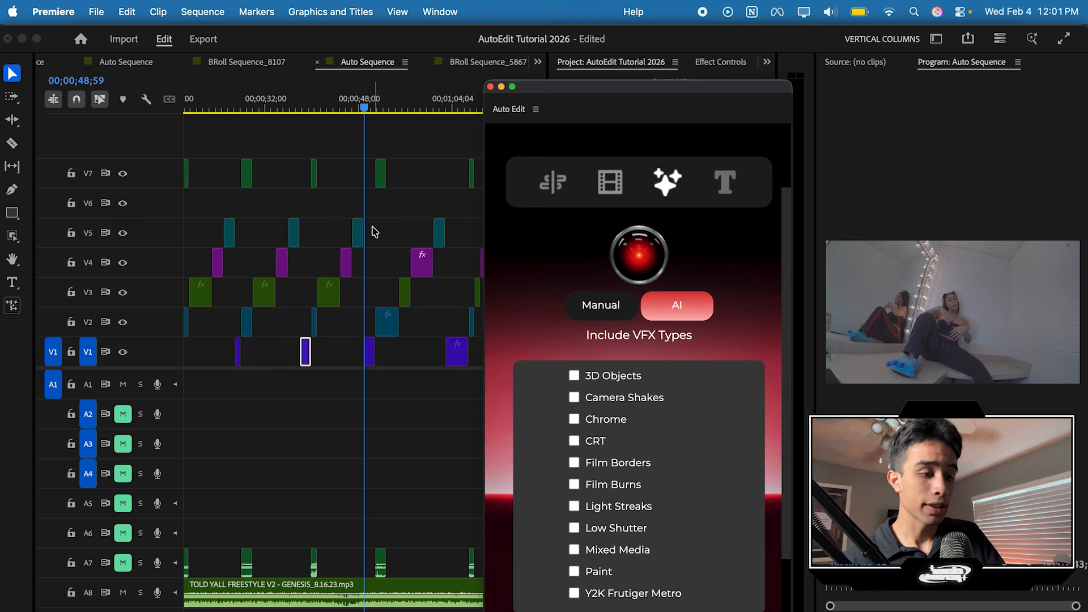
left_click(405, 223)
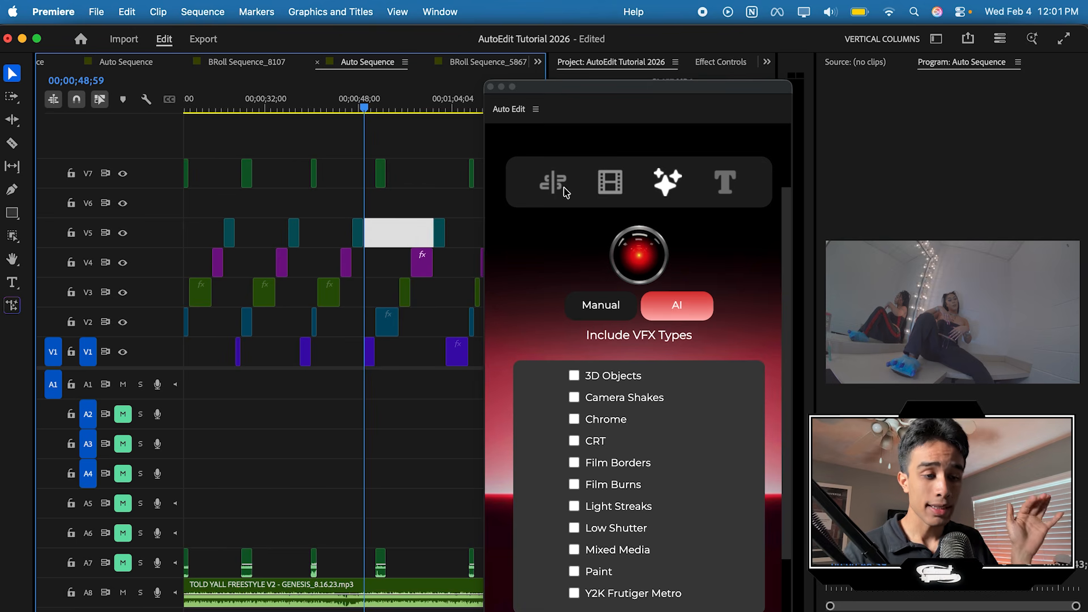
left_click(401, 241)
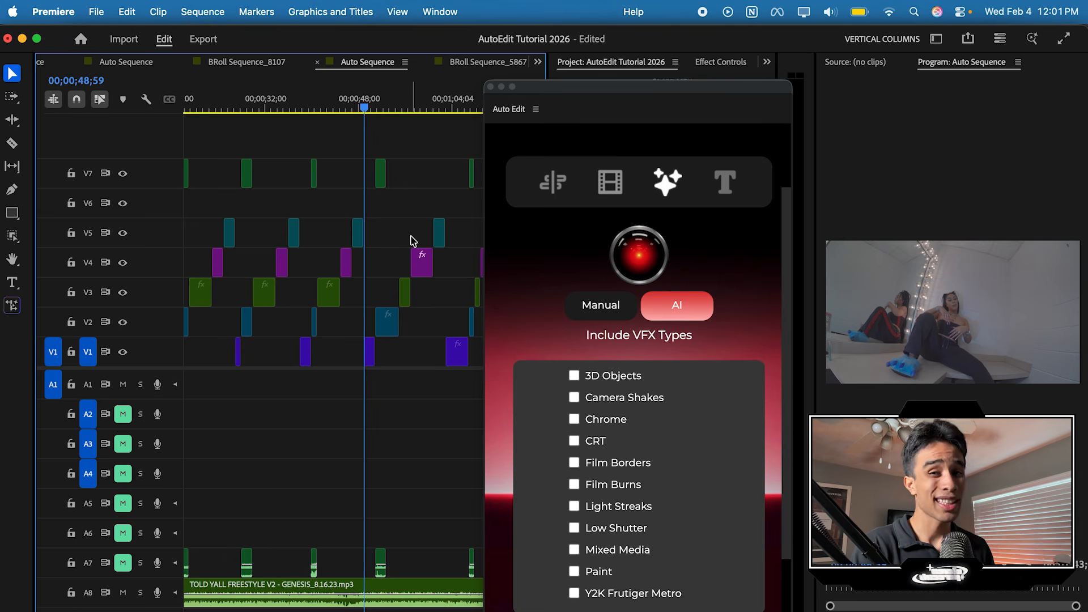
left_click(616, 296)
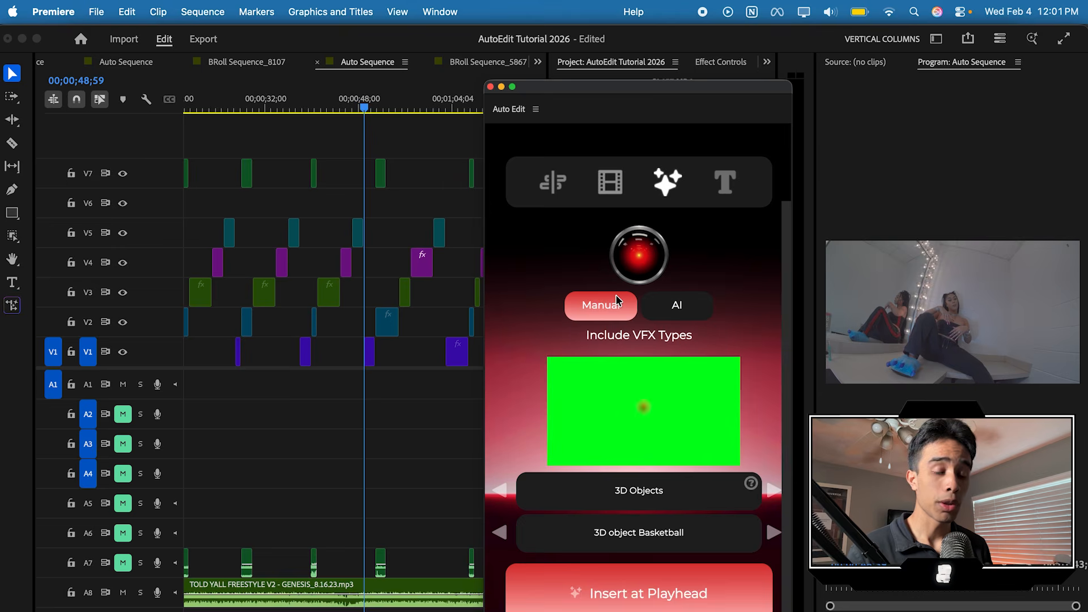
Browse the VFX categories to CRT, insert a CRT effect at the 00;00;48;50 playhead position, and play it back.
left_click(773, 486)
left_click(775, 491)
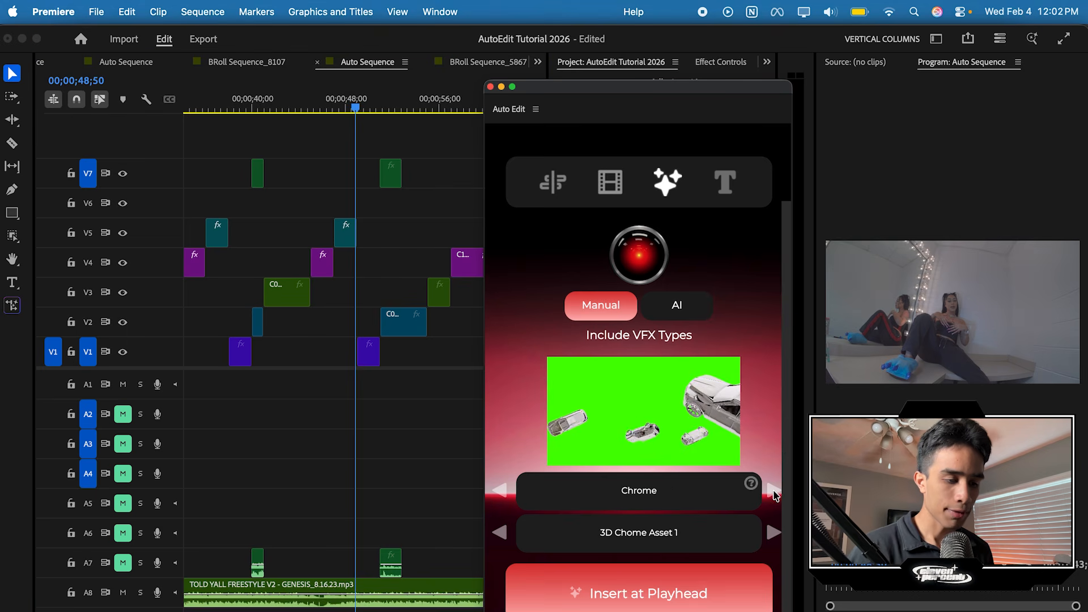
left_click(389, 232)
key("backslash")
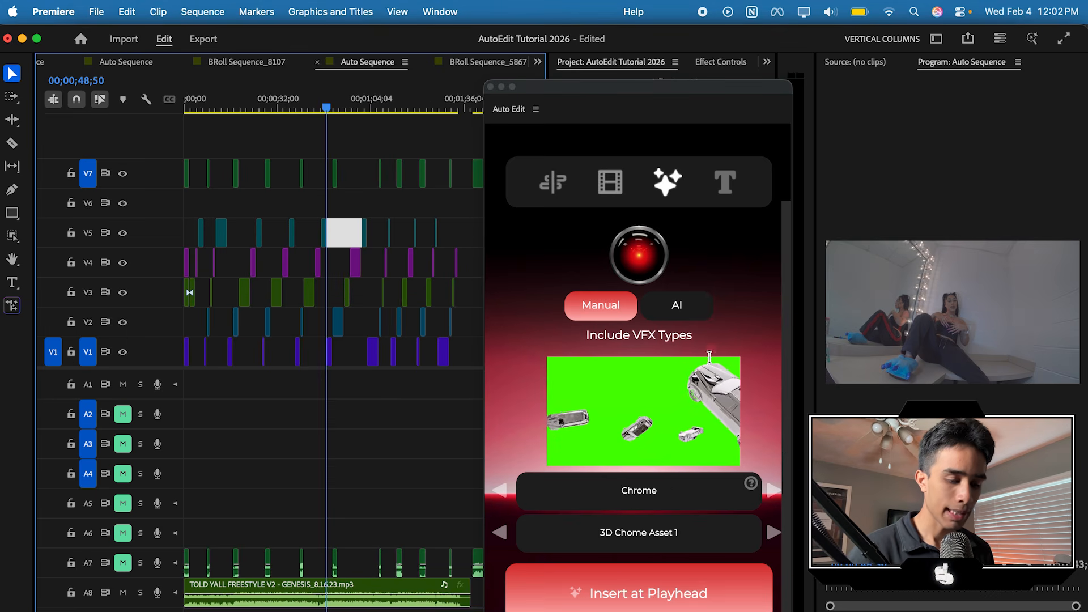
left_click(774, 490)
left_click(773, 490)
left_click(347, 228)
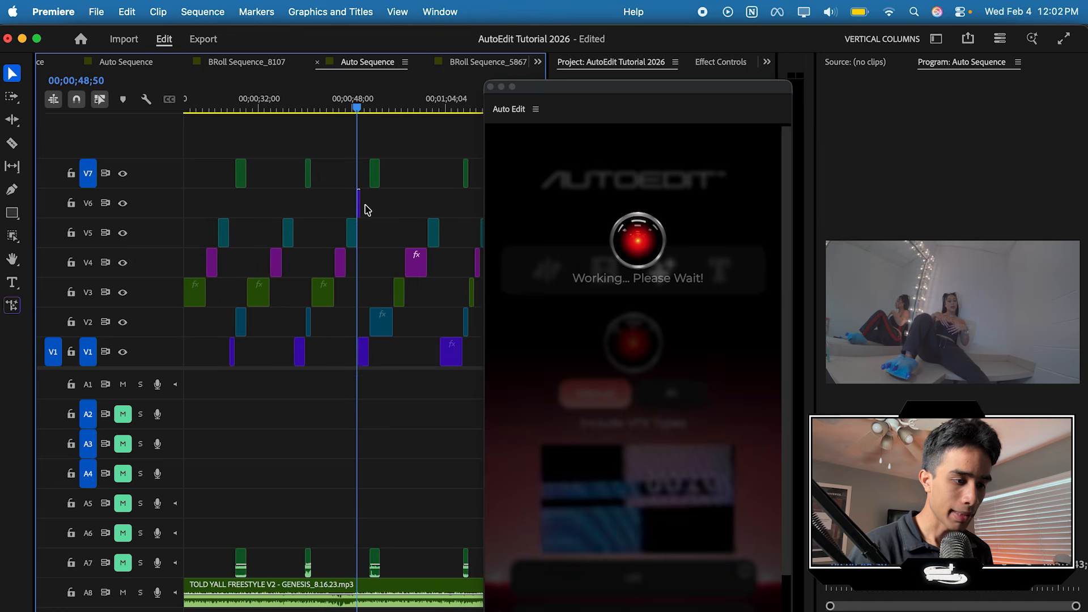
key("space")
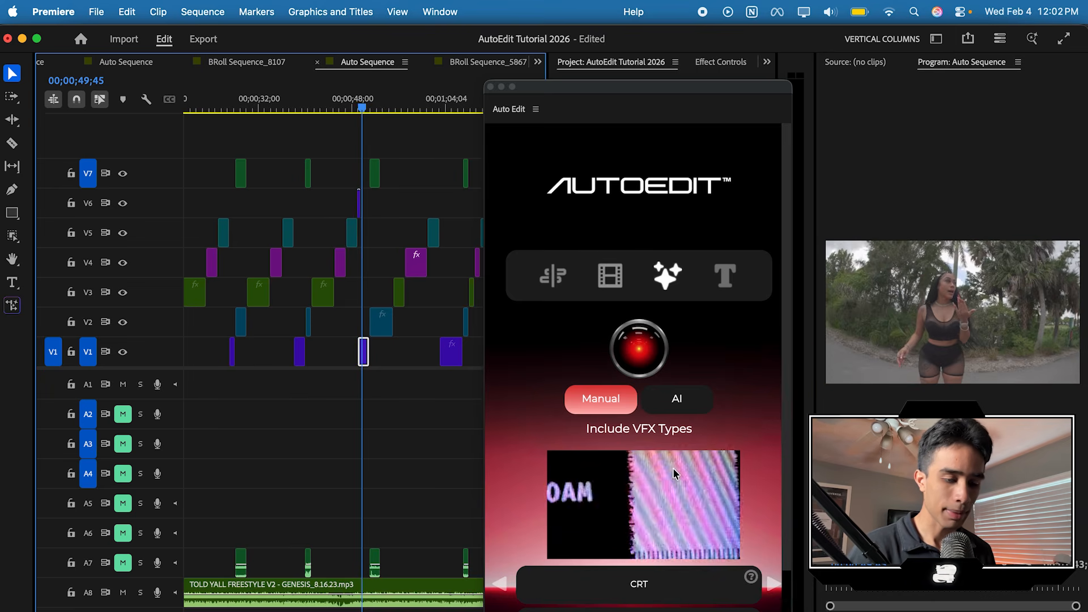
Choose Film Burn Overlay 1 from the Film Burns category, insert it at the playhead, and preview that part of the timeline.
scroll(641, 453, "down", 3)
left_click(773, 532)
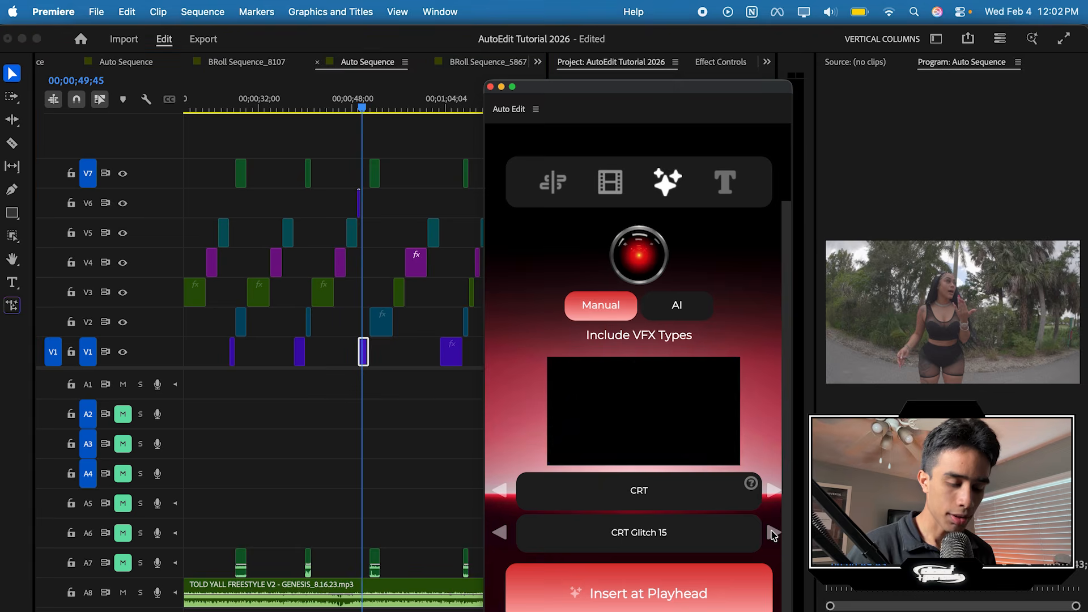
left_click(774, 490)
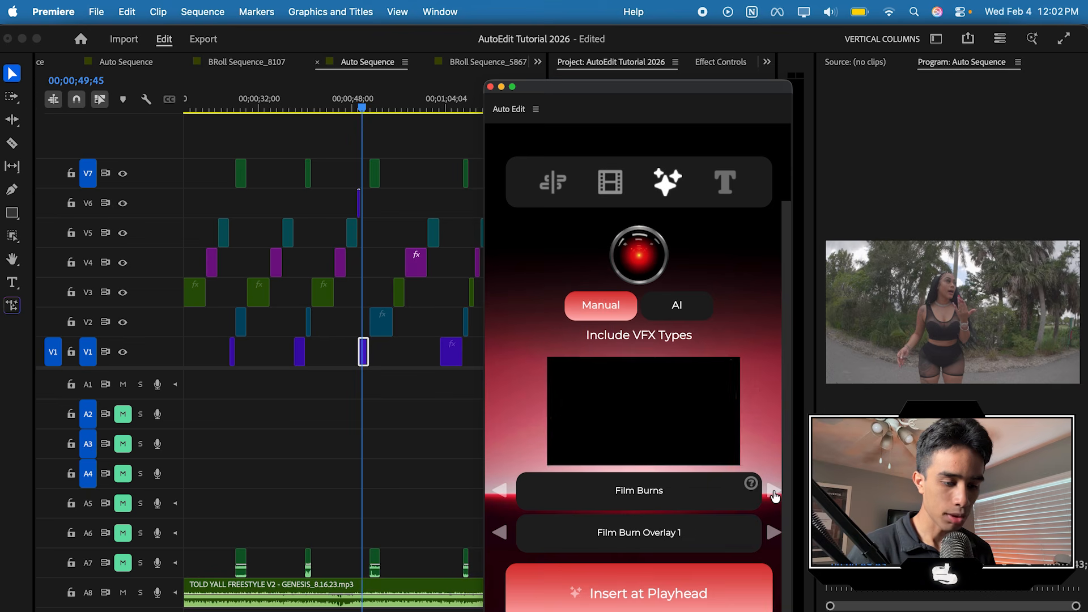
left_click(688, 593)
left_click_drag(354, 101, 361, 100)
key("space")
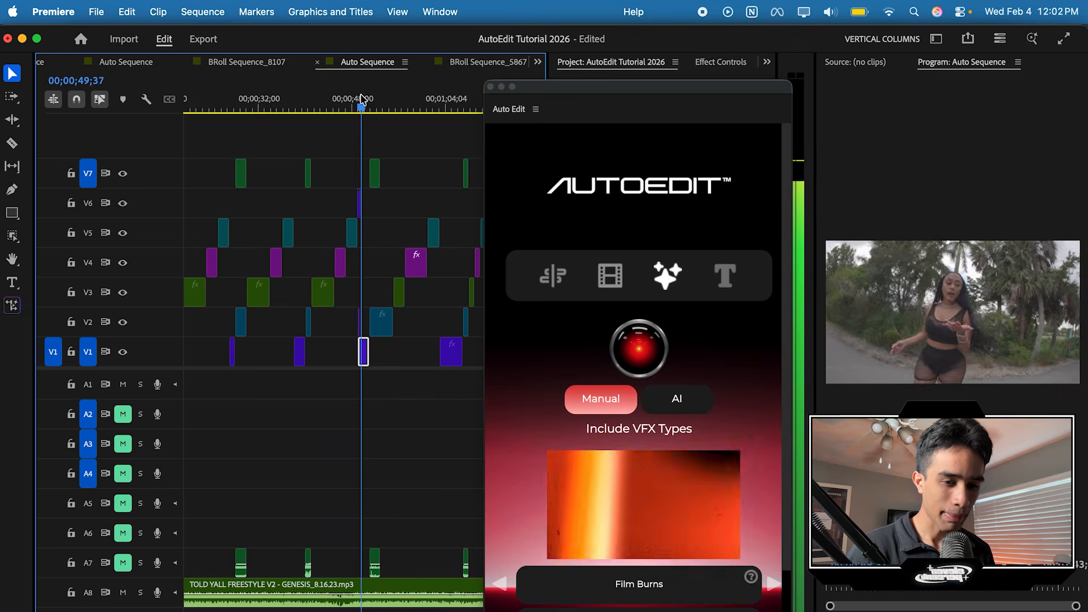
Move the film burn overlay from V2 to V4, above the start of the next V3 clip, and preview it.
key("=")
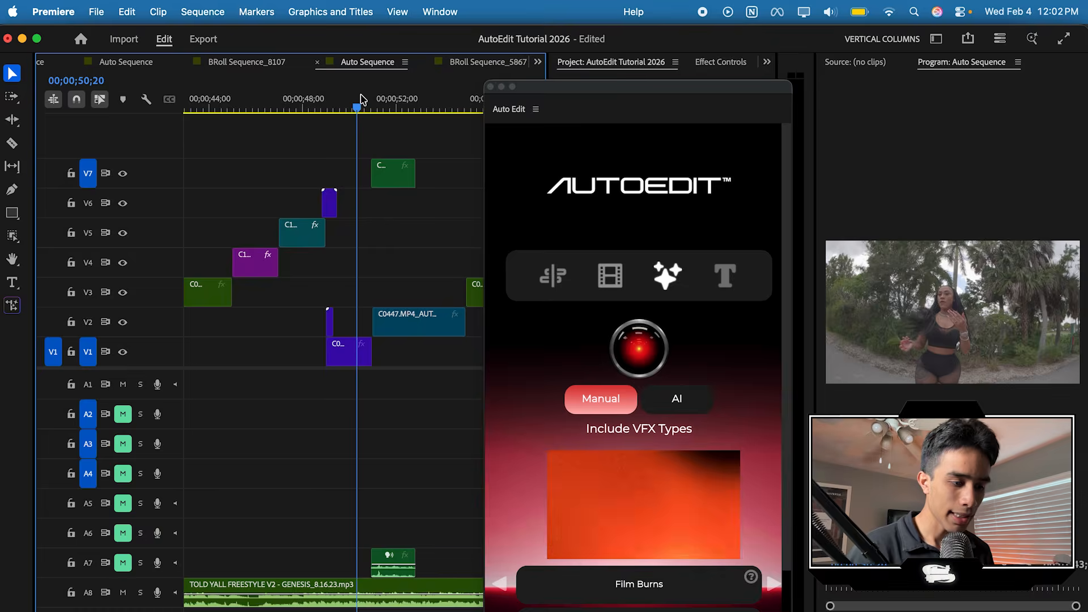
left_click_drag(329, 322, 481, 259)
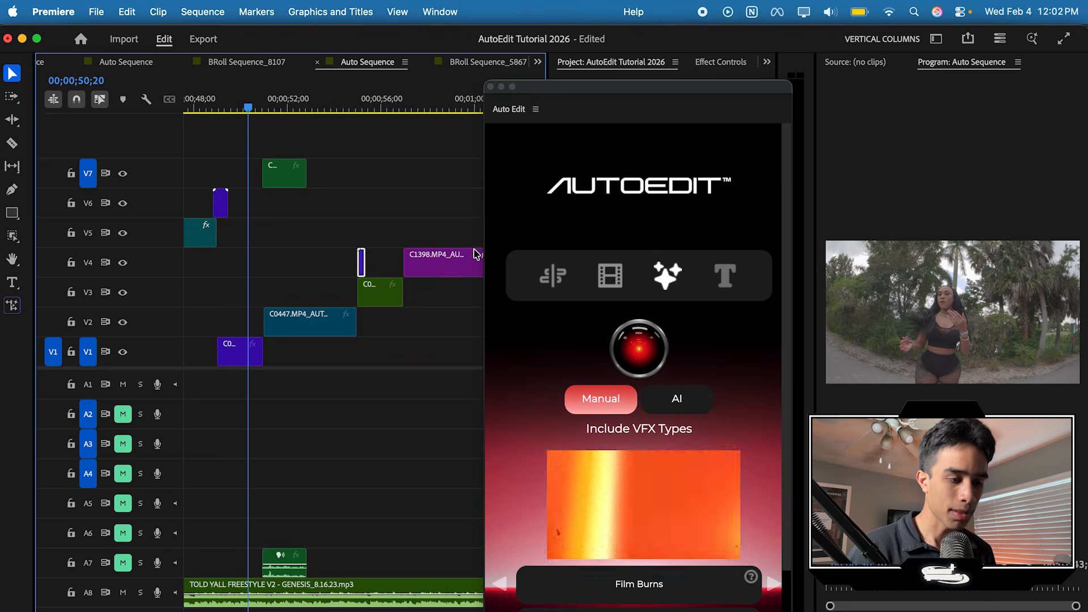
left_click_drag(335, 101, 365, 111)
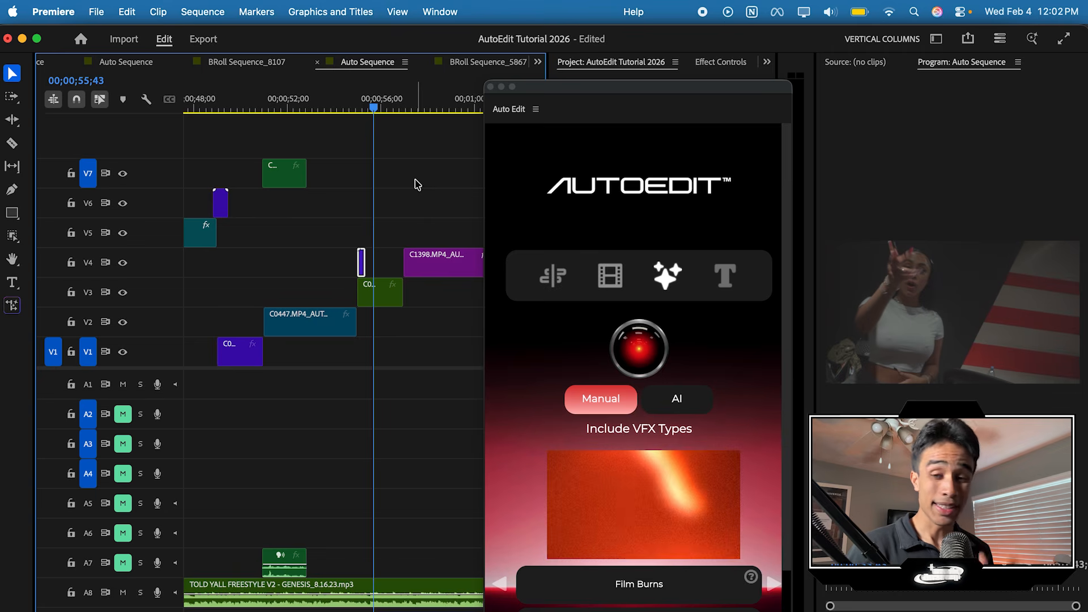
Have the AI add VFX to the sequence, including the CRT, Film Burns, Light Streaks and Mixed Media types, at 50% effect intensity.
scroll(673, 333, "down", 2)
left_click(674, 333)
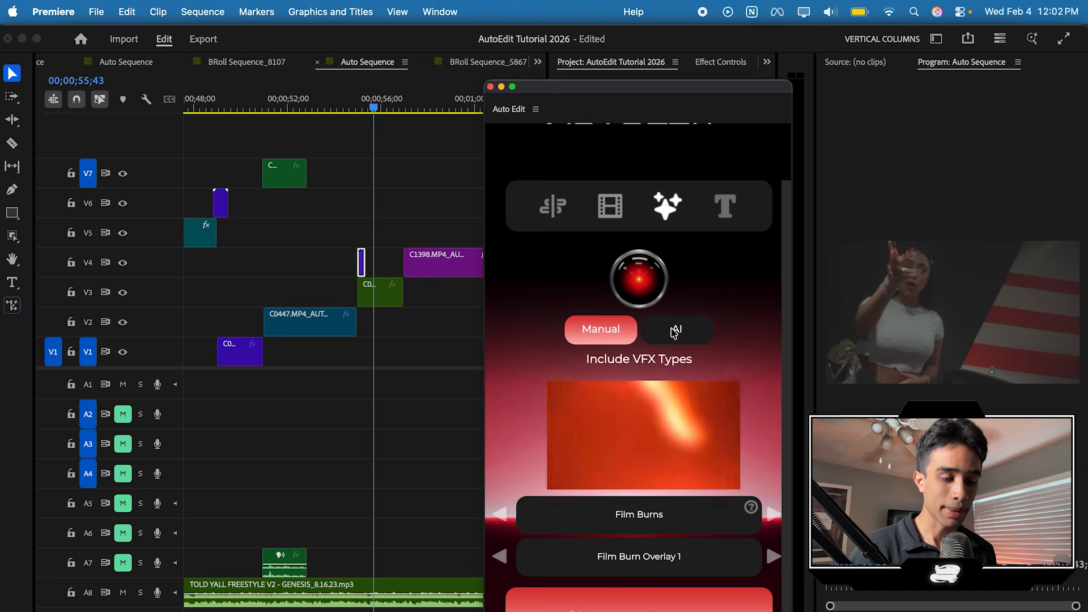
scroll(655, 440, "down", 1)
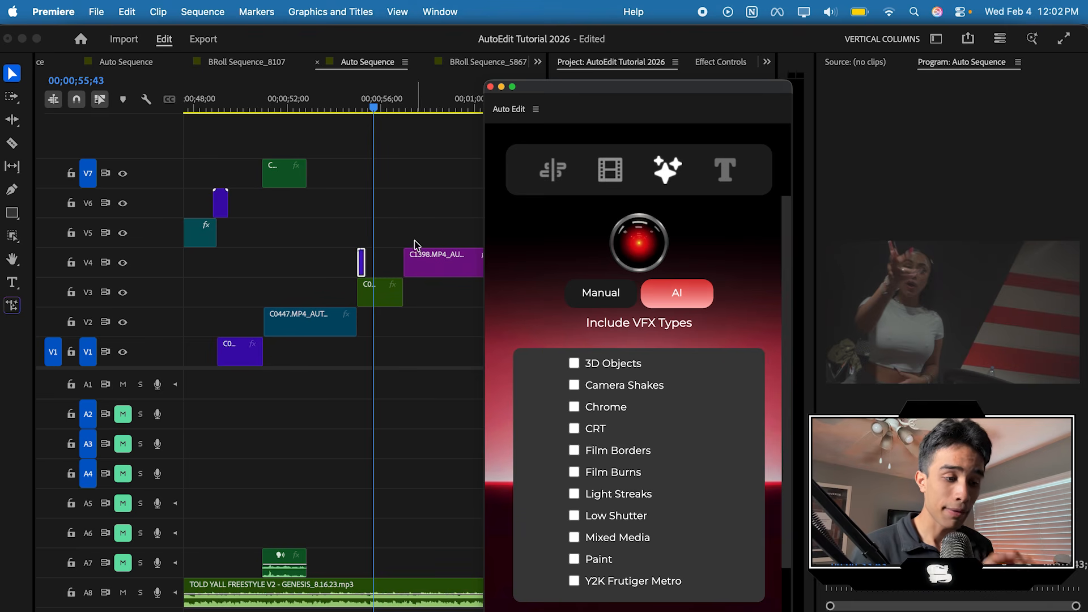
left_click(402, 218)
key("minus")
key("minus")
left_click(573, 436)
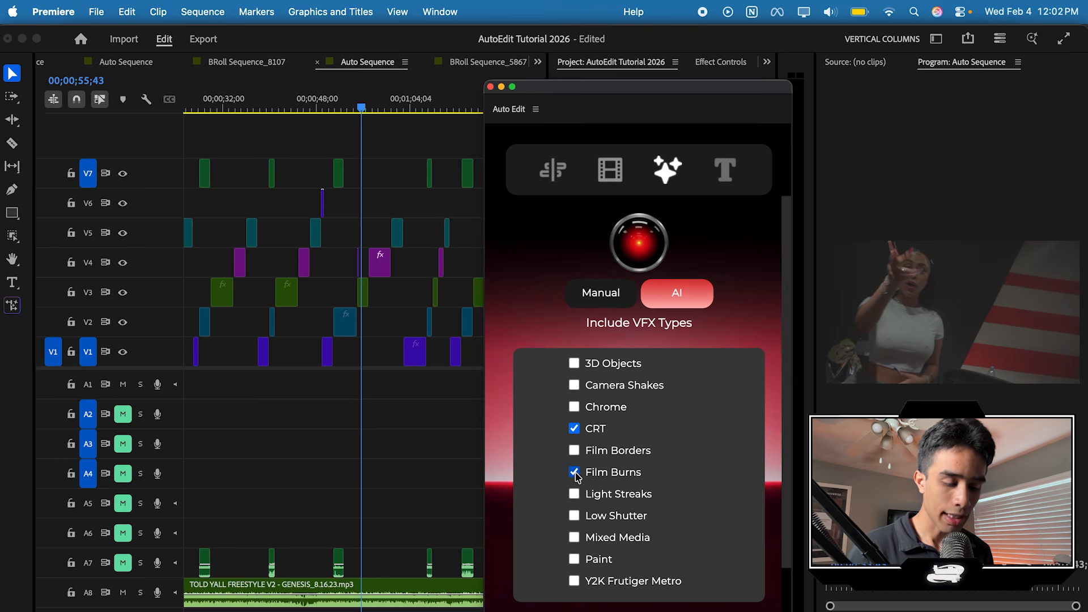
scroll(589, 537, "down", 2)
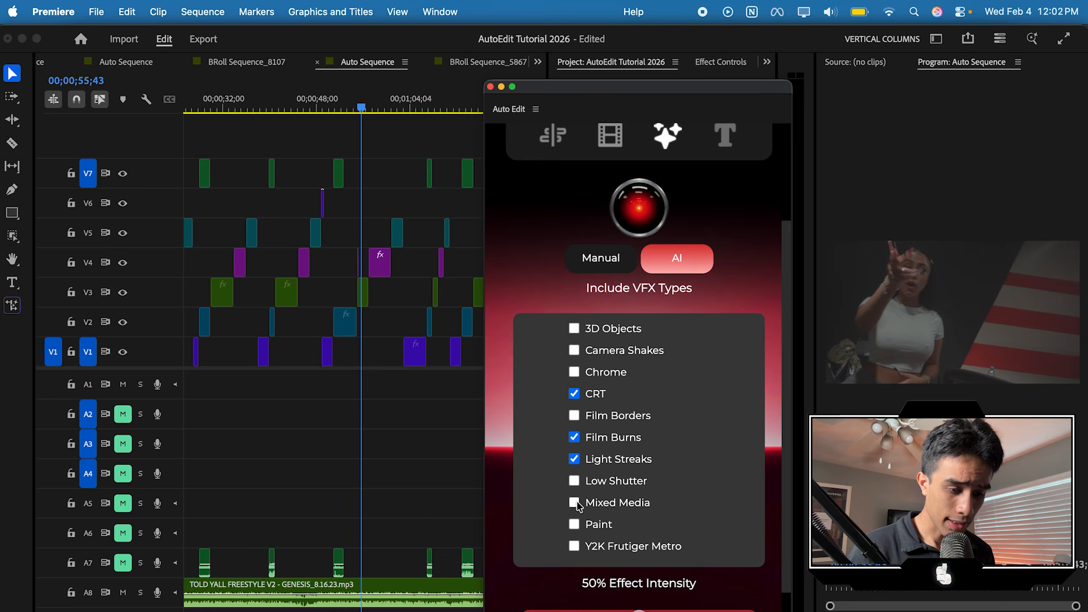
scroll(615, 581, "down", 2)
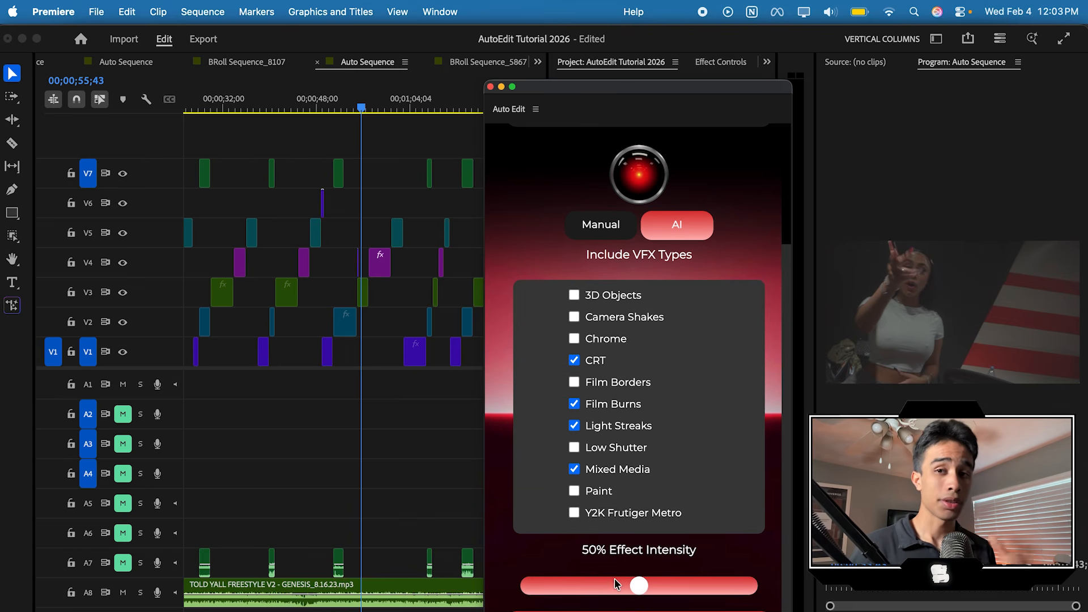
scroll(618, 572, "down", 3)
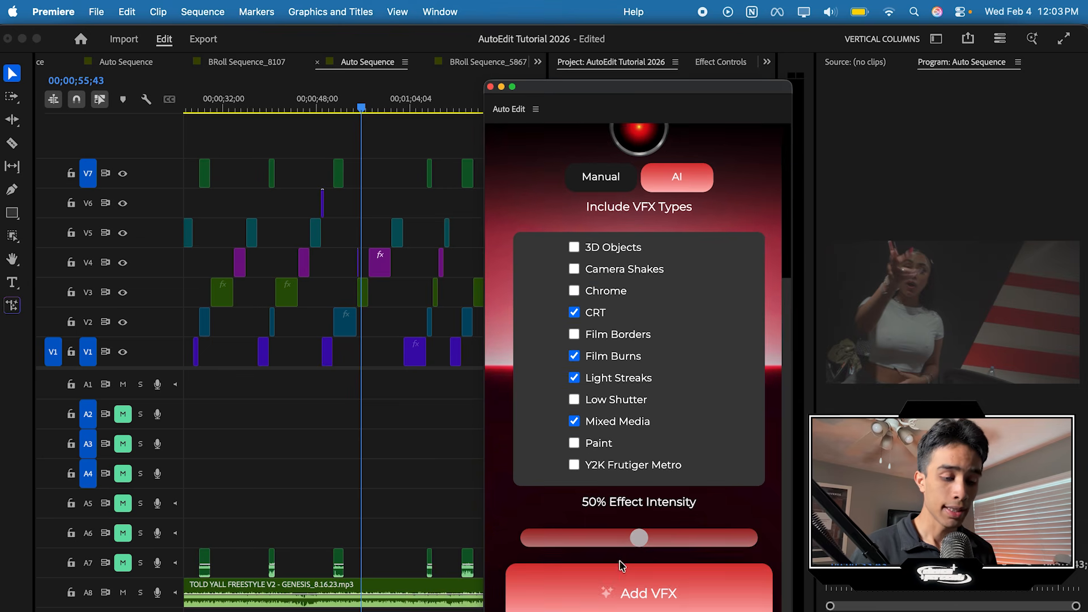
left_click(624, 589)
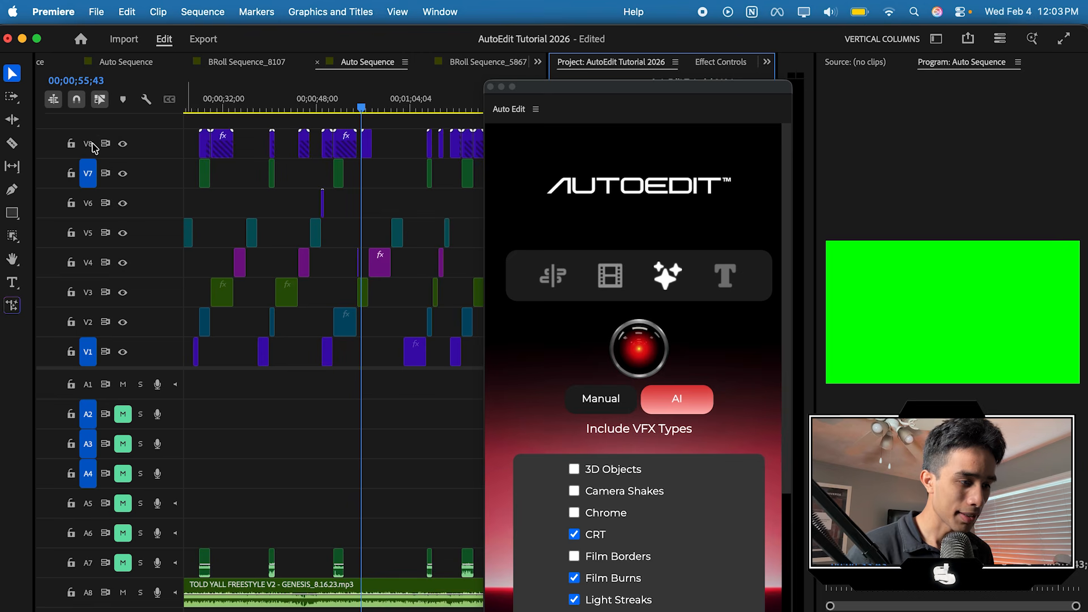
Play back the opening seconds of the sequence to review the first AI-placed overlays on V8.
key("minus")
key("minus")
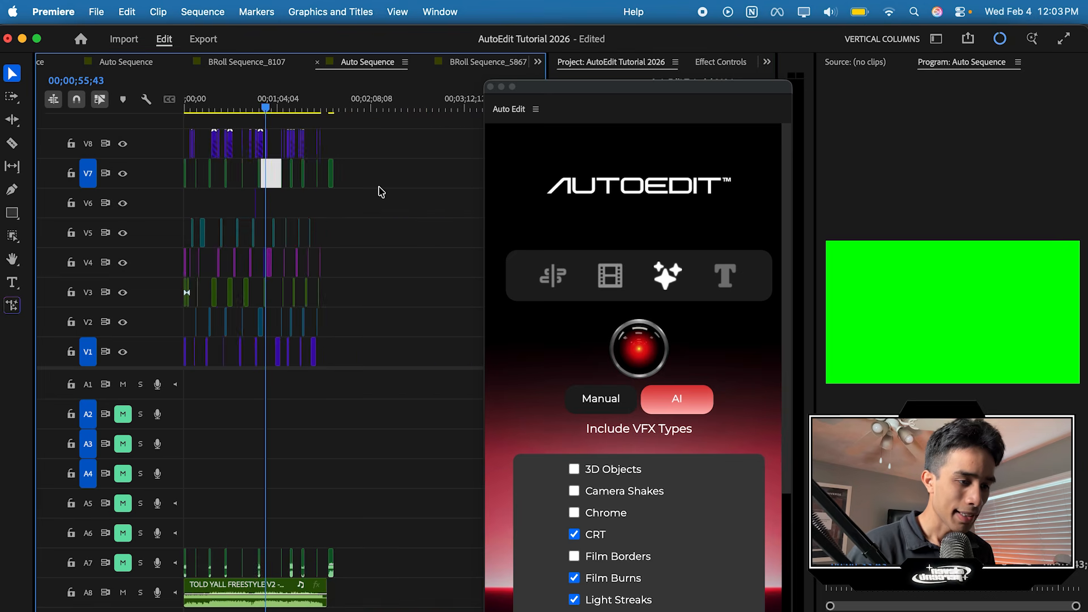
left_click(195, 100)
key("equal")
key("equal")
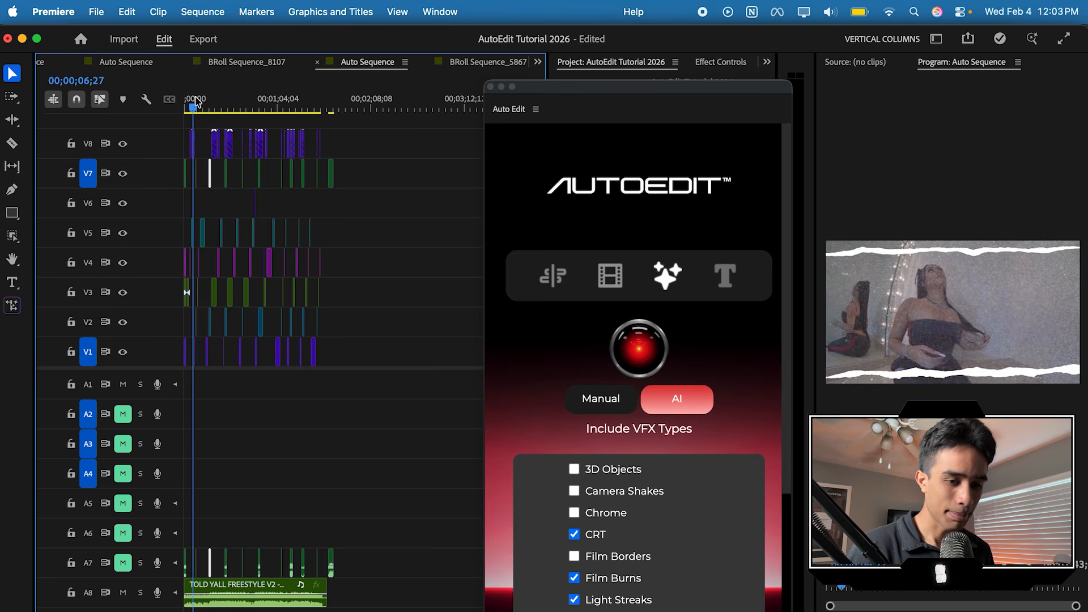
key("equal")
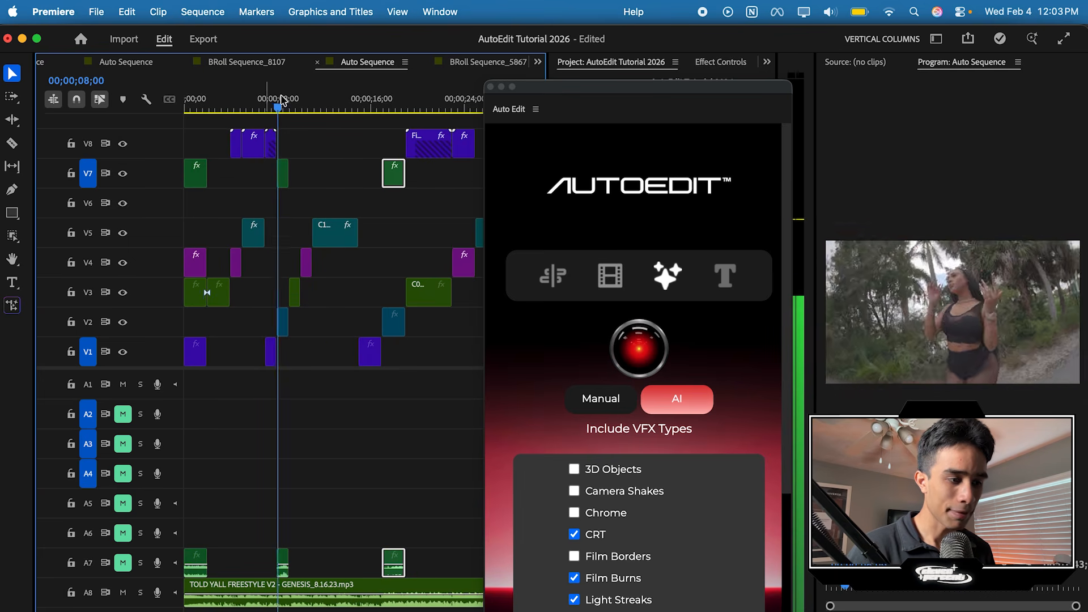
left_click(239, 103)
left_click(234, 103)
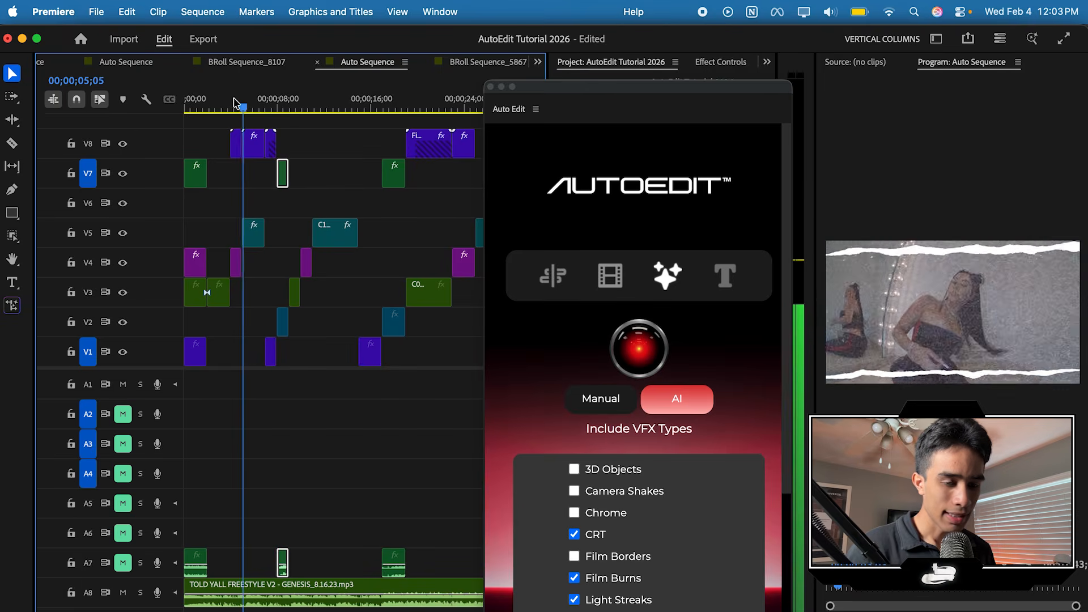
Review the V8 overlays further along the sequence, from about 20 to 41 seconds.
left_click(396, 108)
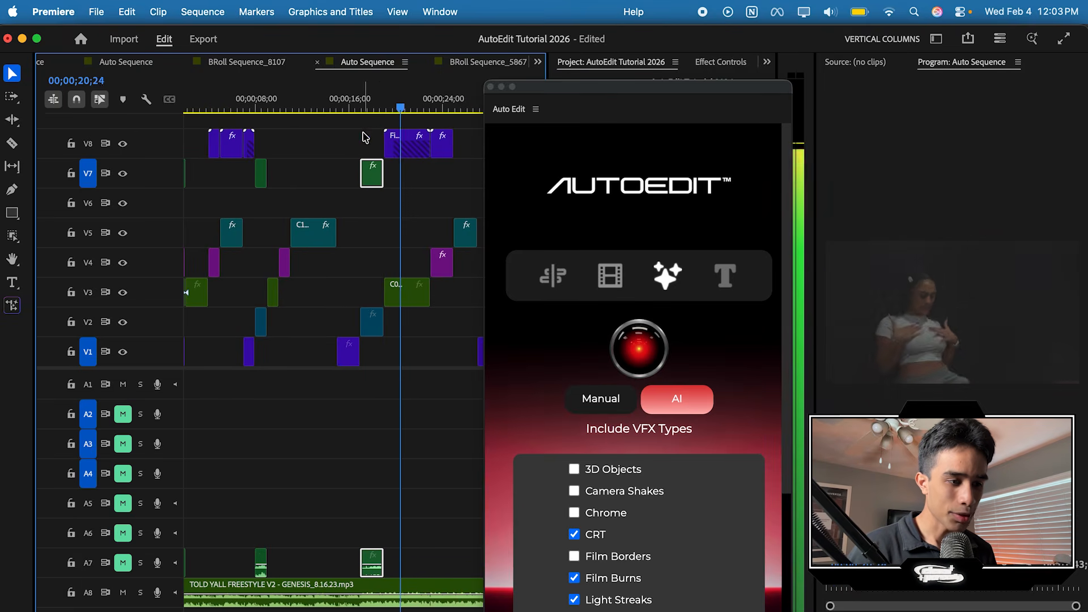
left_click(428, 110)
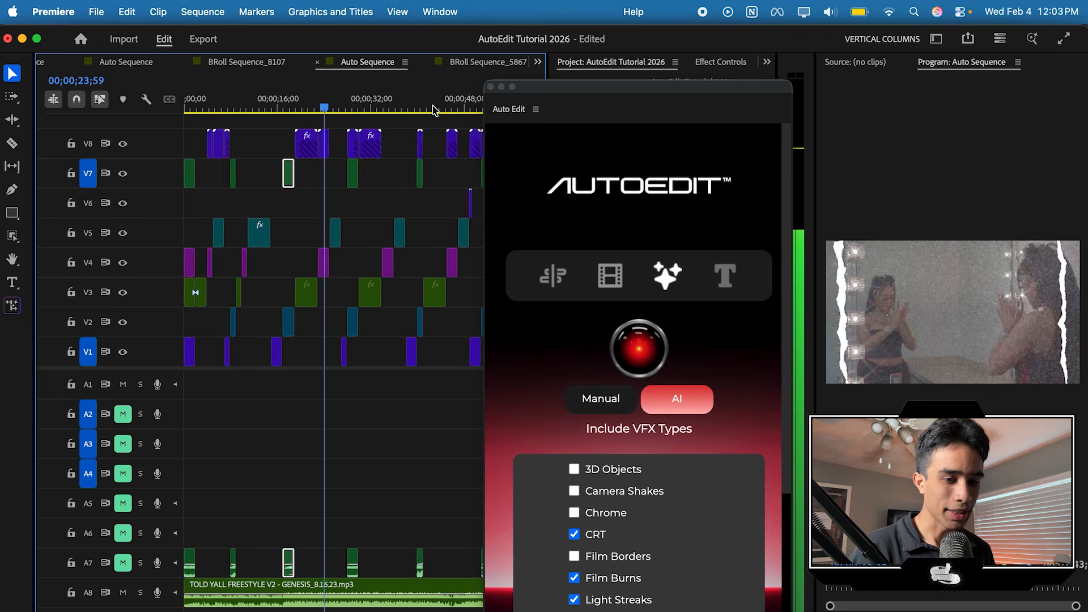
key("minus")
left_click(408, 95)
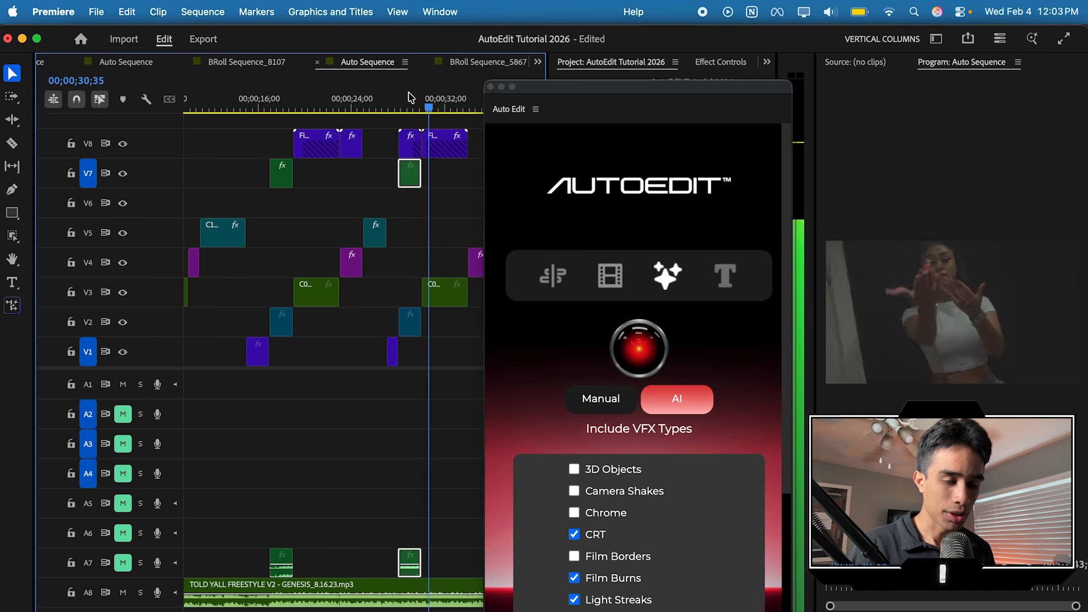
key("minus")
left_click(408, 95)
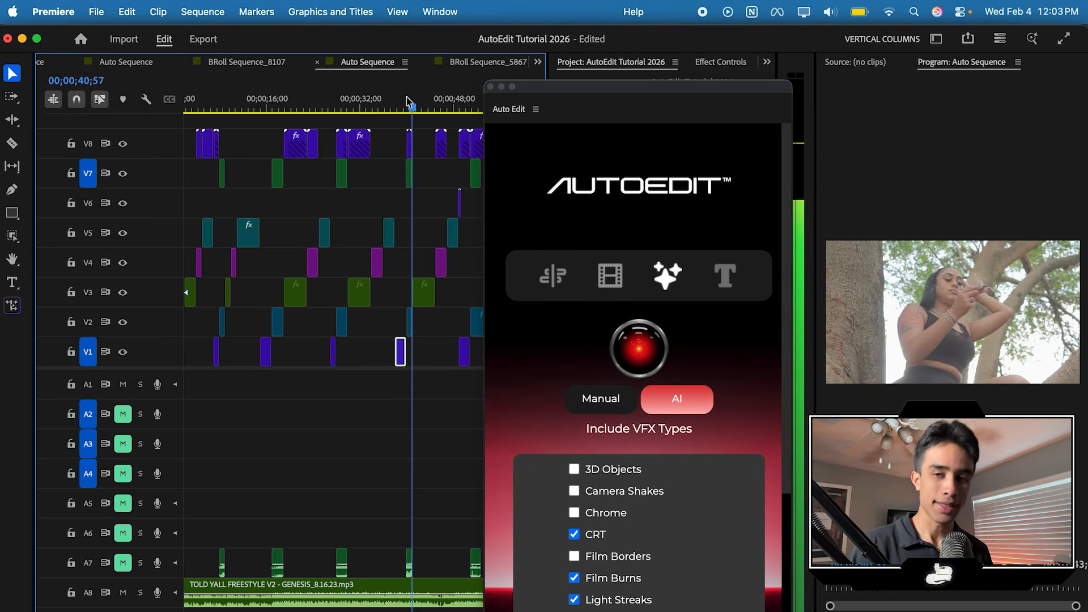
key("equal")
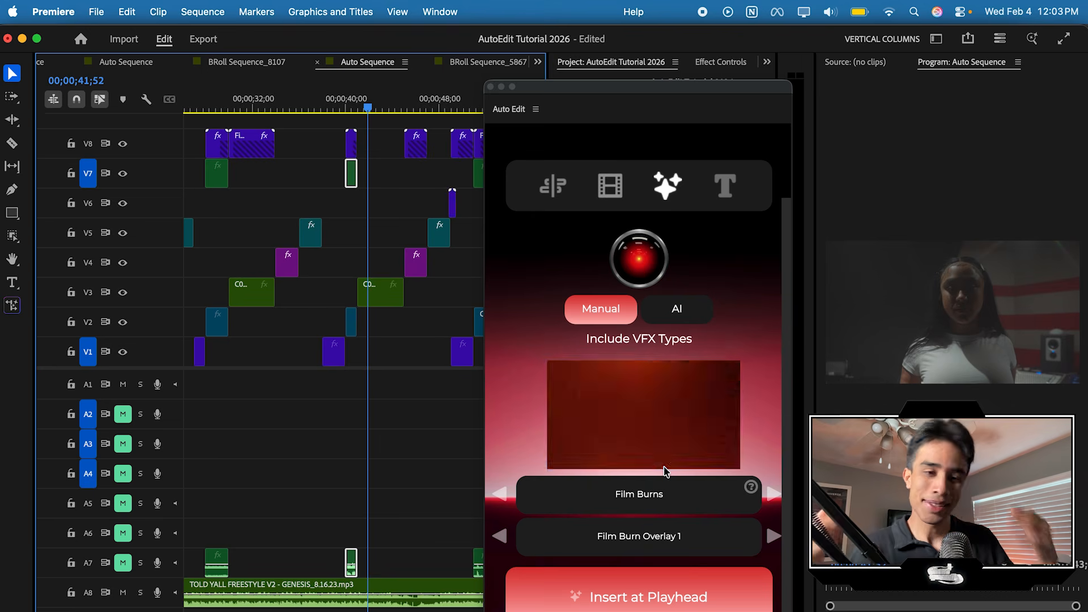
In manual mode, choose Floating City Objects 15 from the Chrome category and insert it at the 00;00;41;52 playhead position.
left_click(501, 496)
left_click(502, 497)
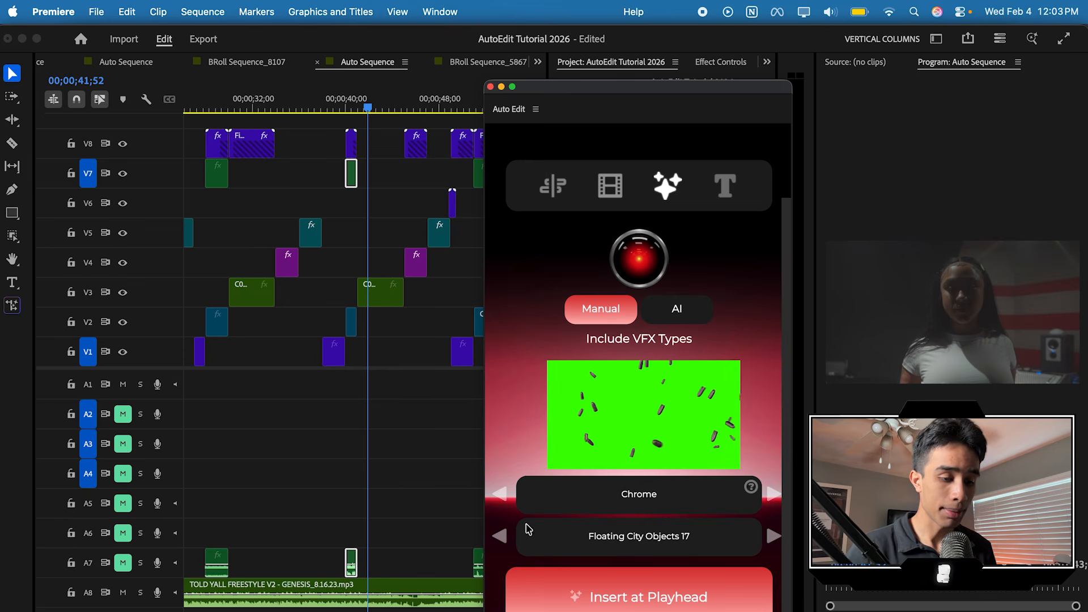
left_click(501, 536)
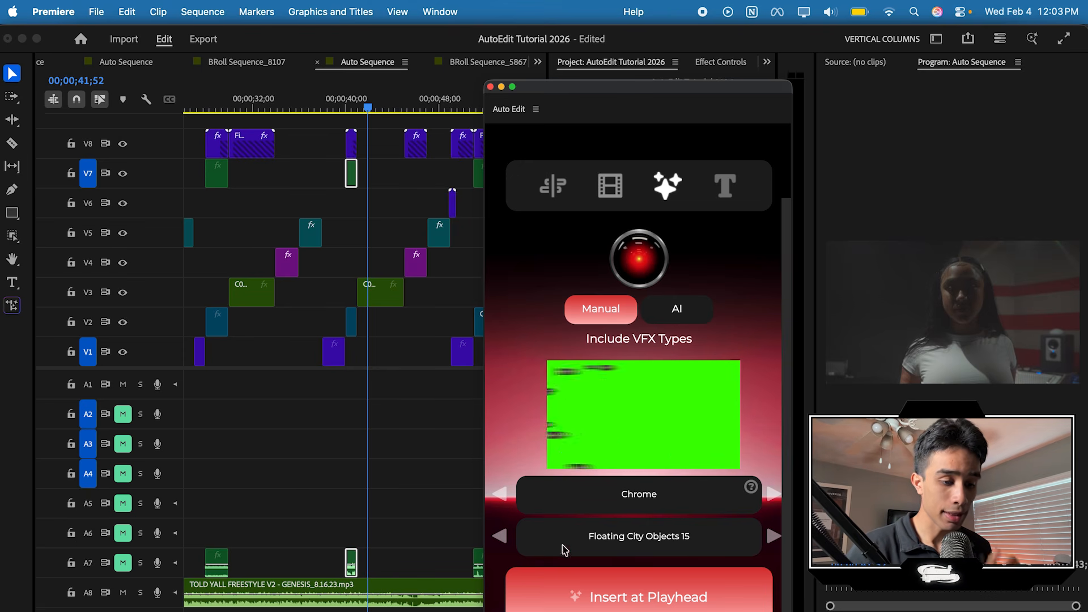
left_click(649, 599)
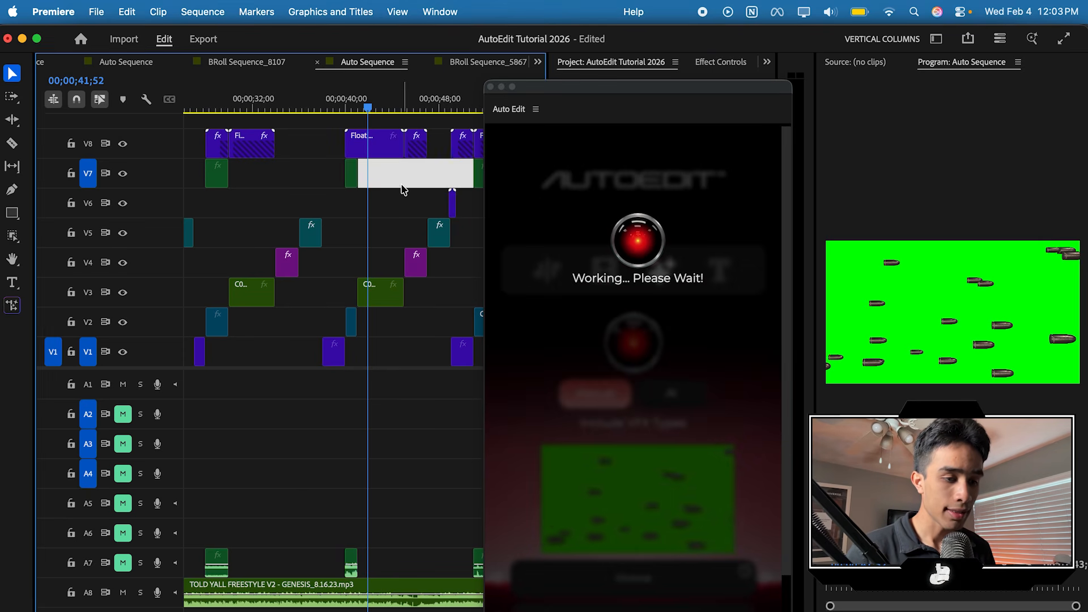
Uncover the effects list, search it for "ultr", and apply Ultra Key to the floating objects clip on V8.
left_click_drag(620, 94, 620, 267)
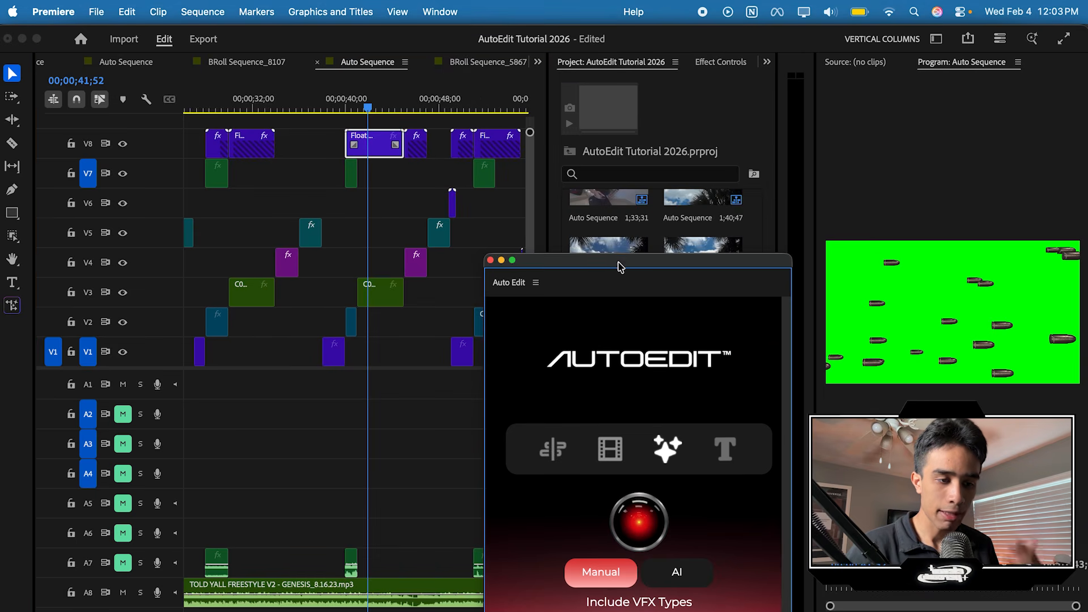
left_click(728, 63)
left_click(726, 63)
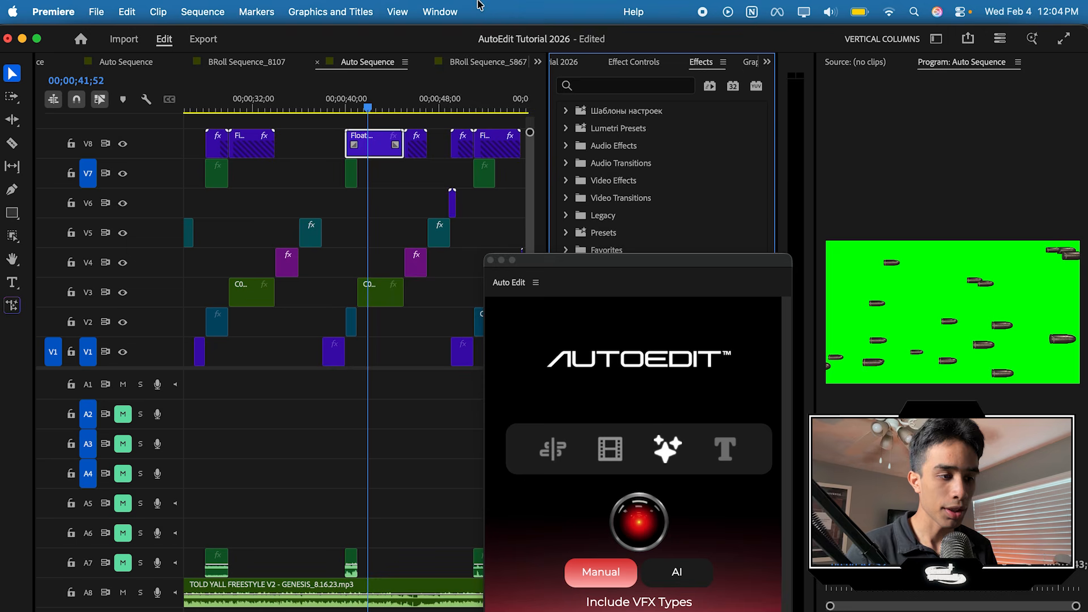
left_click(440, 12)
mouse_move(443, 41)
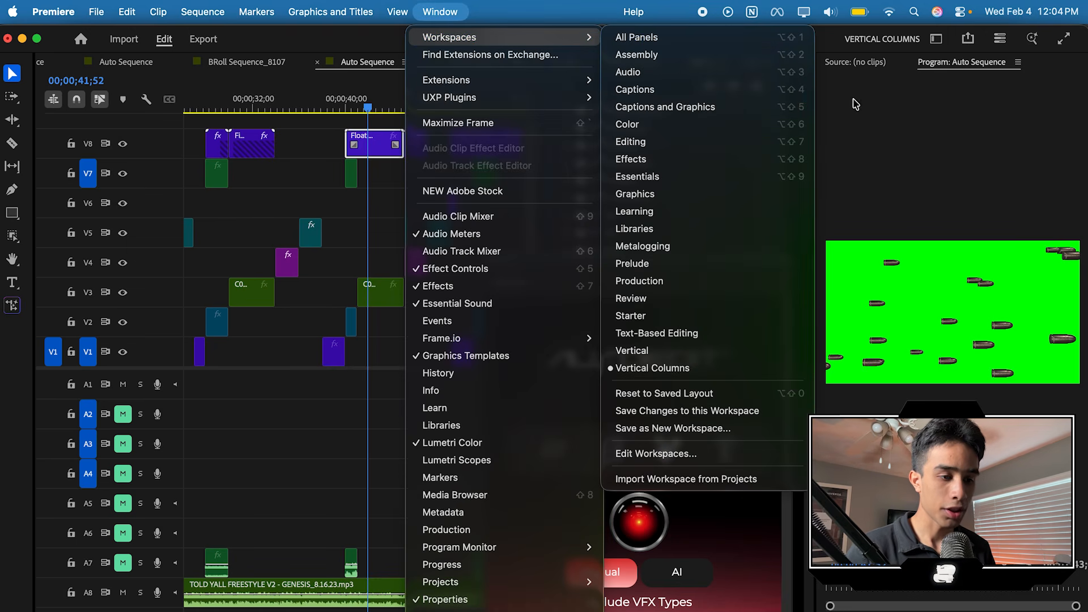
left_click(869, 175)
left_click(639, 87)
type("ultr")
left_click(640, 215)
left_click_drag(640, 217, 369, 136)
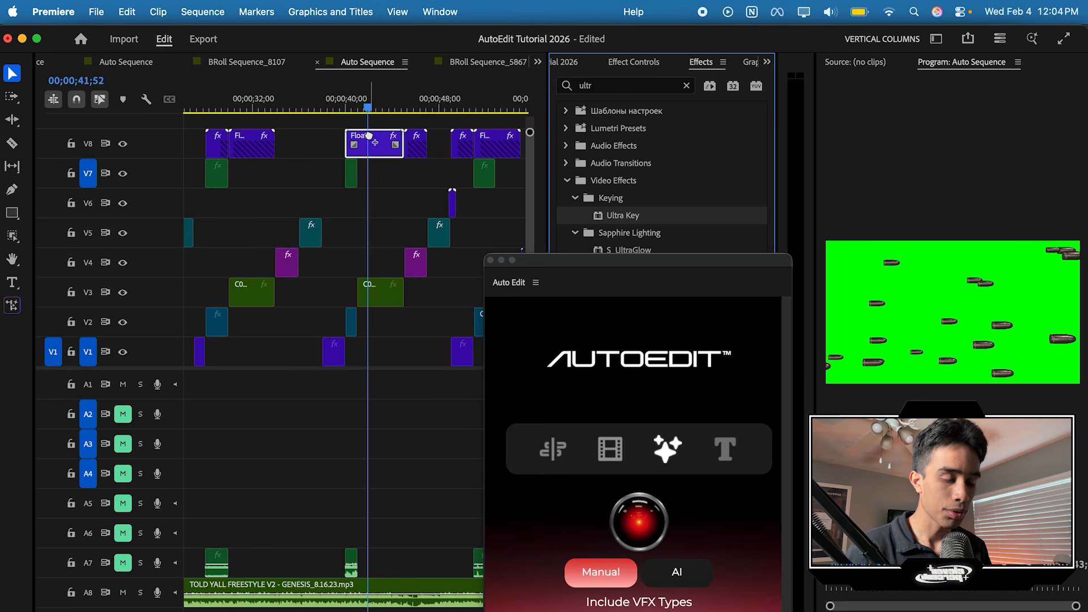
Sample the clip's green background in the program preview as the Ultra Key key color.
left_click(634, 62)
left_click_drag(635, 260, 617, 555)
left_click_drag(678, 424, 920, 277)
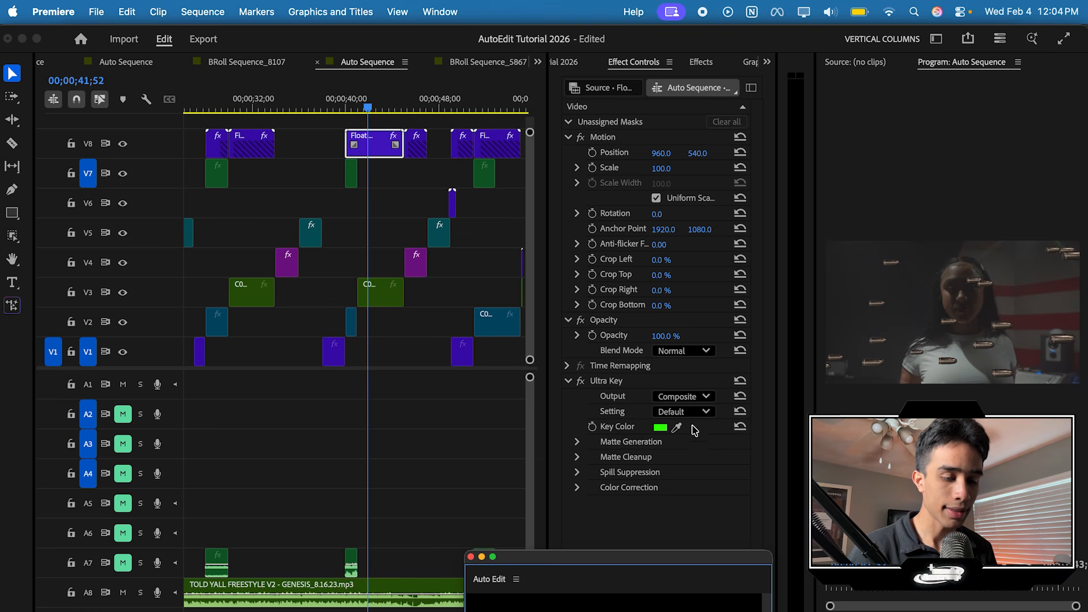
Copy the Ultra Key effect and try to paste it onto all the overlay clips on V8.
left_click(620, 383)
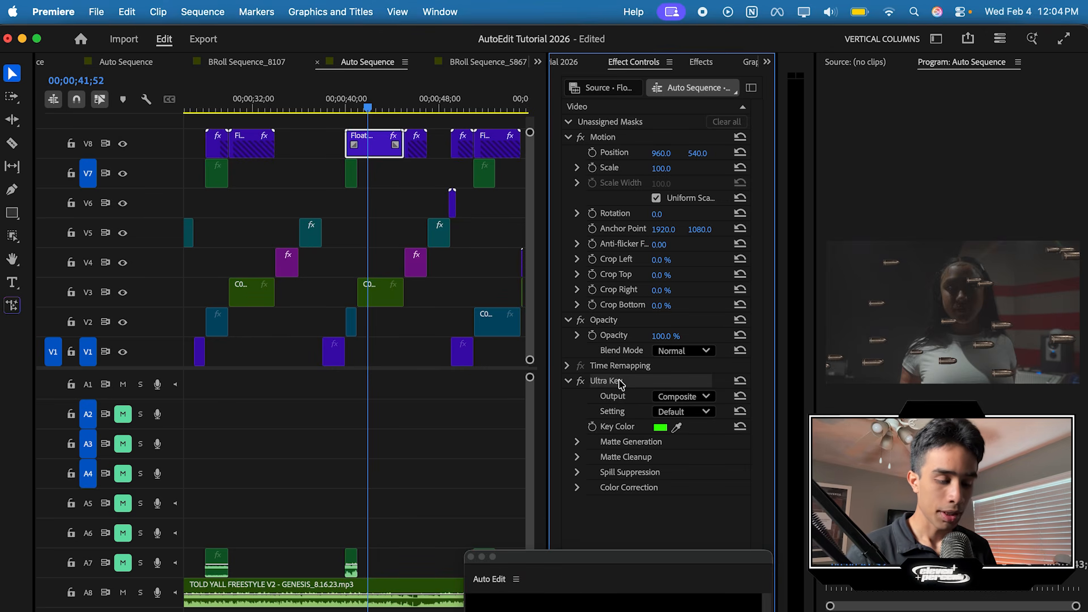
right_click(620, 384)
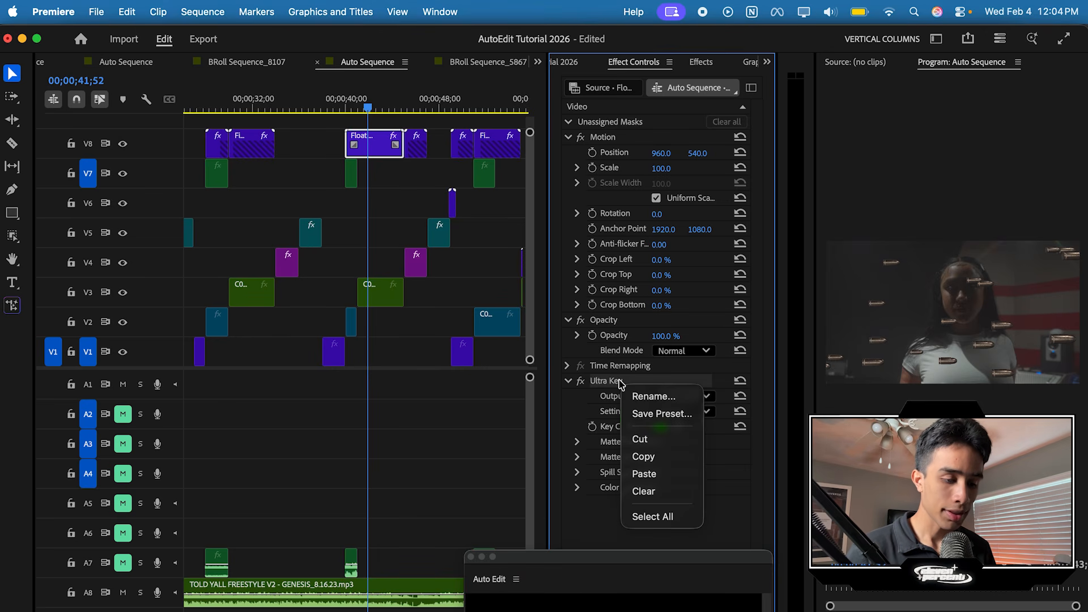
left_click(665, 457)
key("backslash")
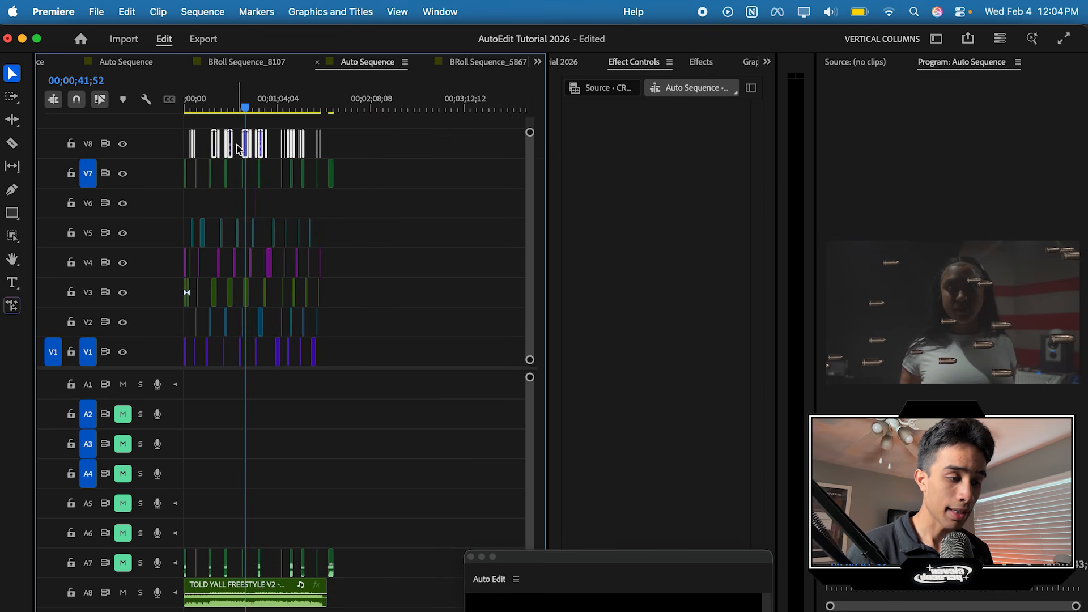
right_click(250, 155)
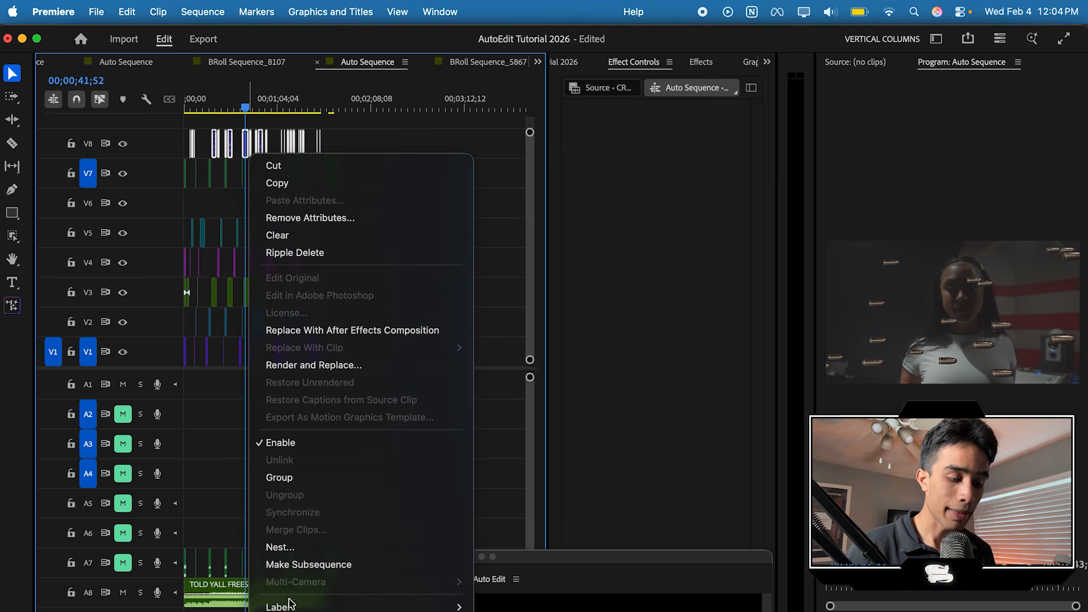
scroll(299, 519, "down", 3)
scroll(300, 510, "down", 3)
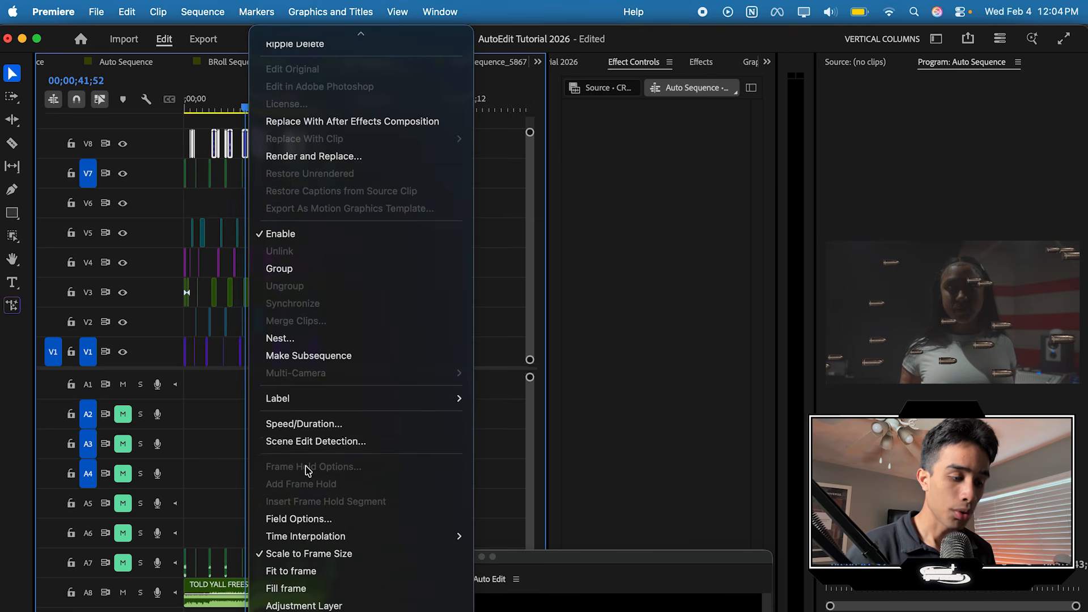
left_click(236, 207)
key("backslash")
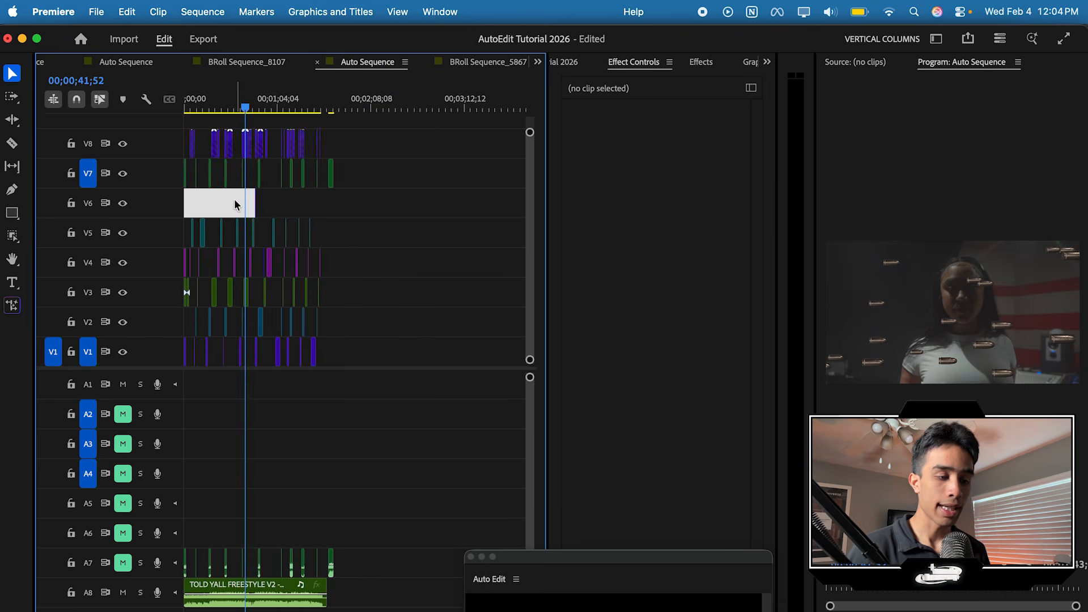
Bring the Auto Edit window back up and delete the floating objects clip from V8.
left_click_drag(675, 558, 667, 85)
left_click(366, 144)
key("equal")
left_click(371, 103)
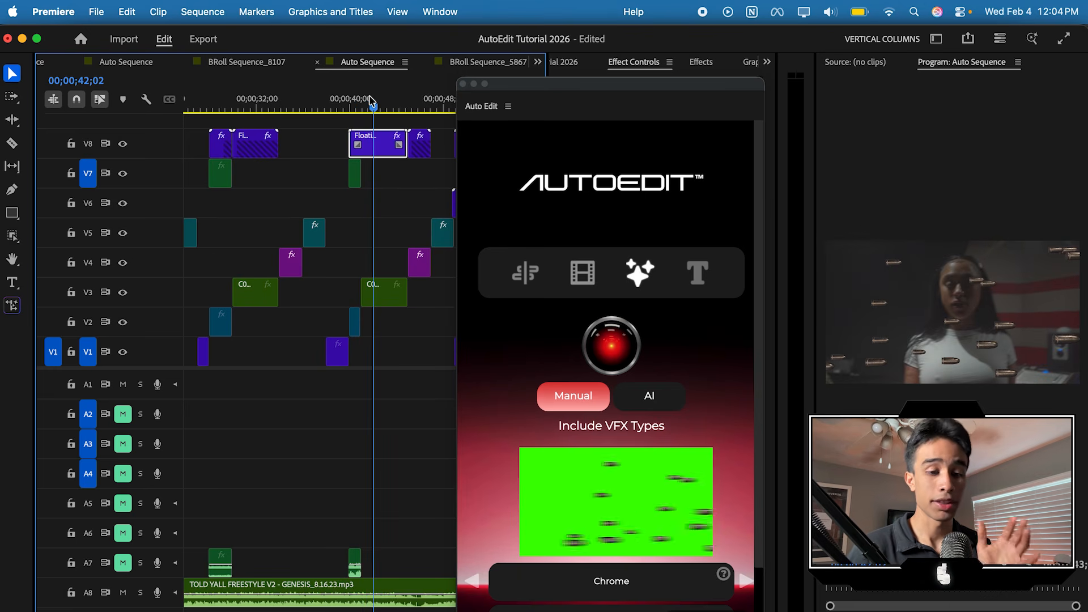
key("Delete")
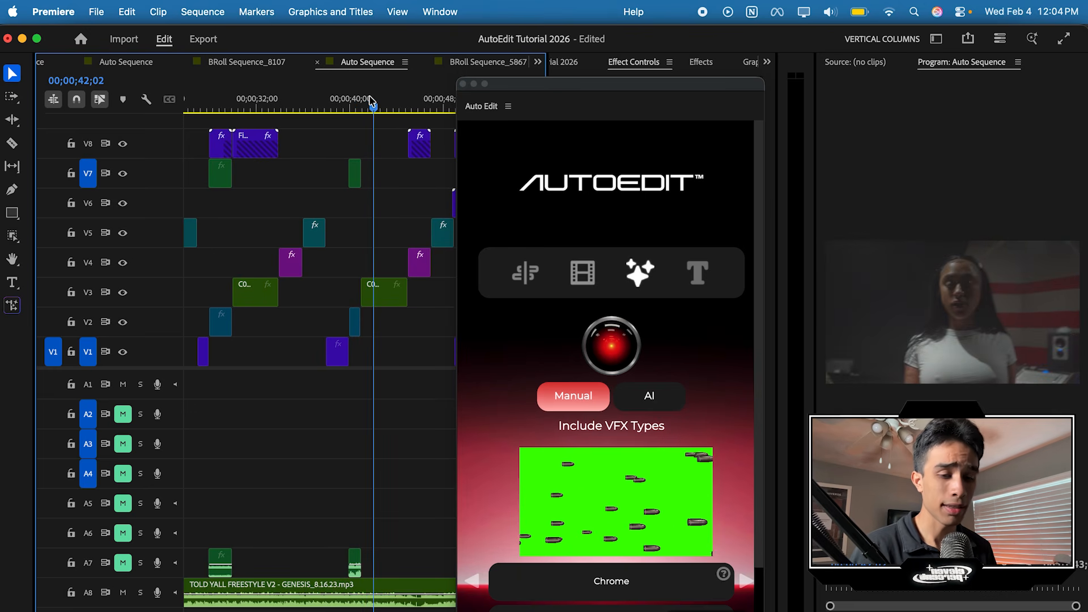
Browse the Auto Edit plugin's Mogrt Titles until EP_AutoEdit Title 1 is chosen.
key("minus")
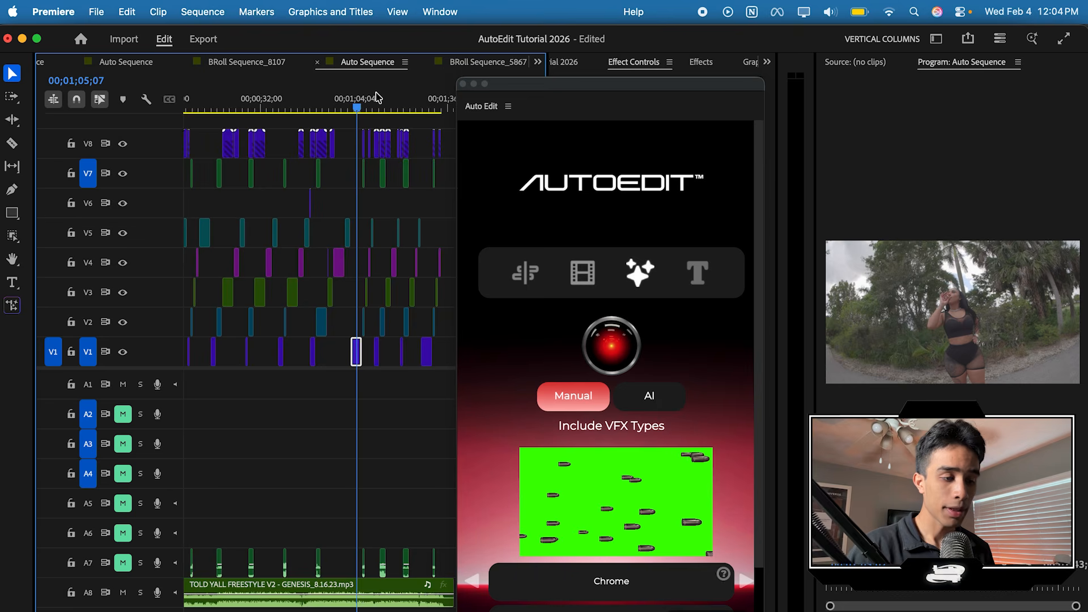
left_click_drag(375, 97, 394, 98)
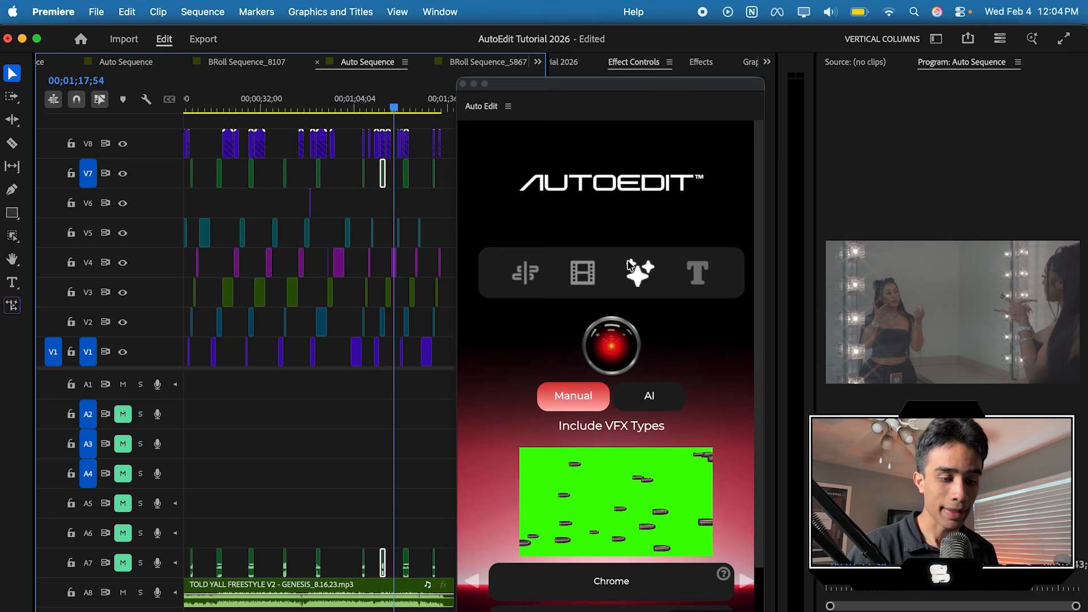
left_click(697, 273)
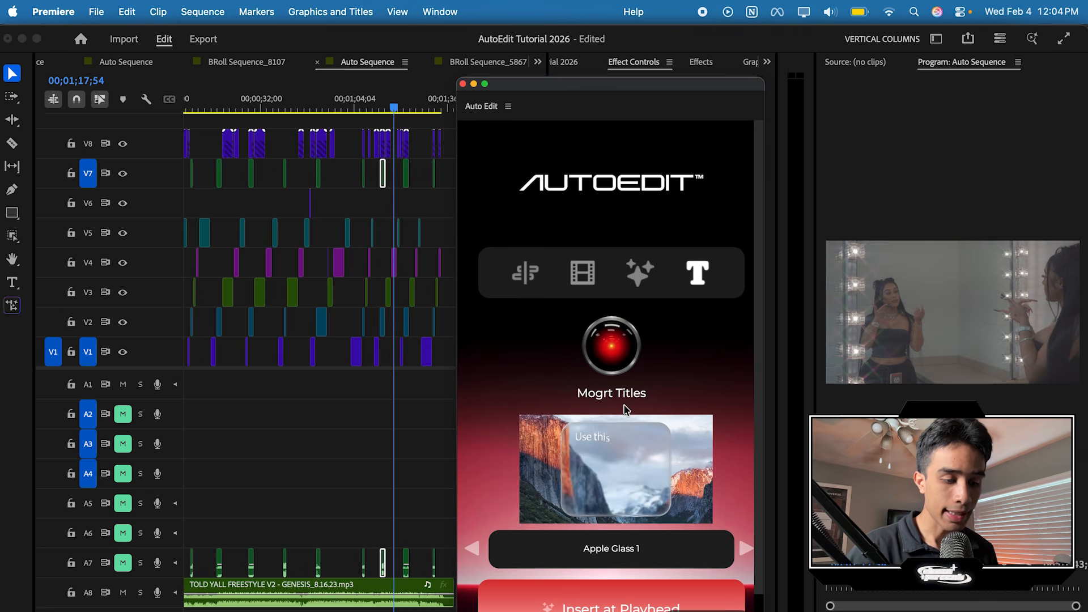
scroll(625, 409, "down", 2)
left_click(745, 491)
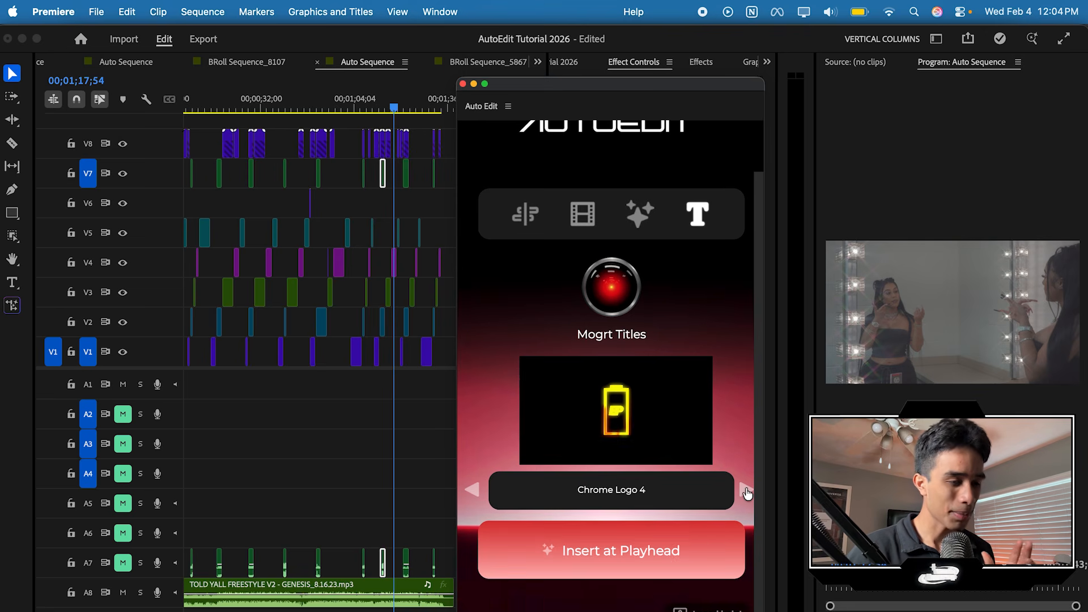
left_click(746, 492)
left_click(747, 491)
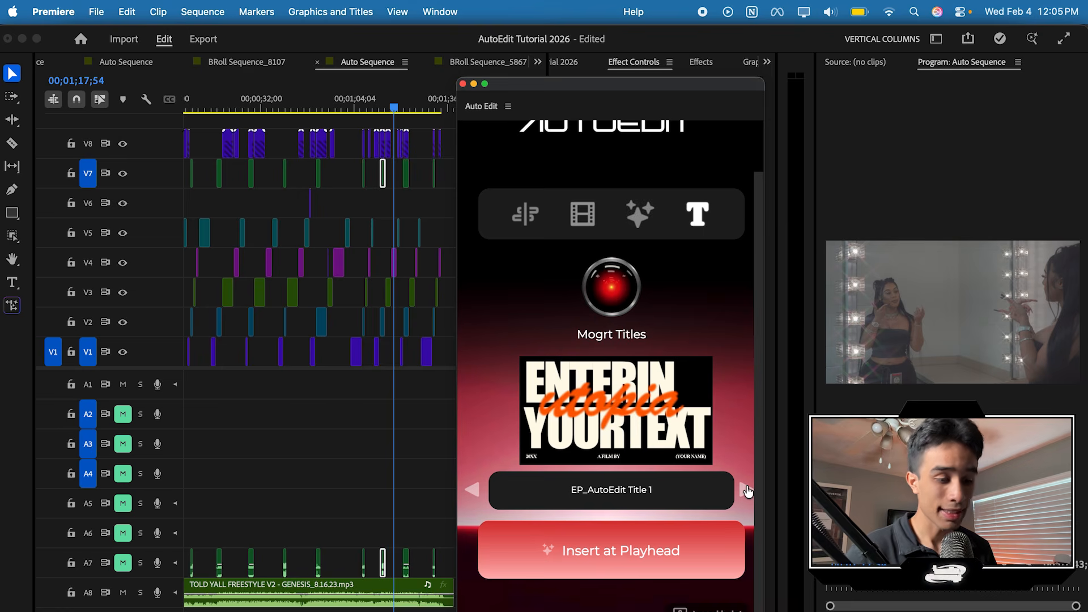
Place the playhead at 00;00;05;15 in the sequence and insert the EP_AutoEdit Title 1 template there.
left_click(316, 131)
key("Home")
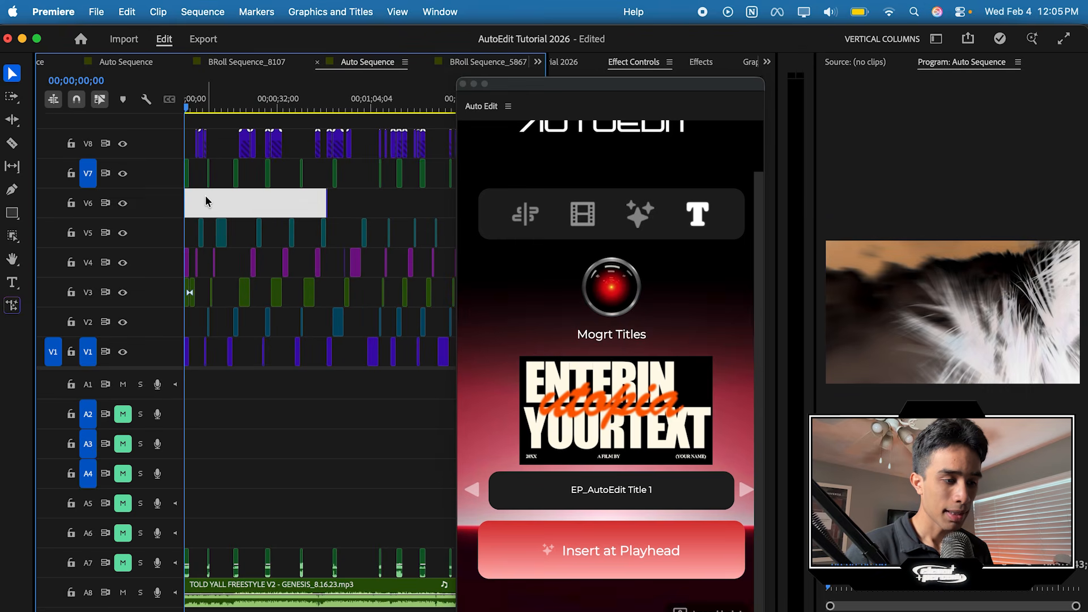
scroll(200, 207, "up", 5)
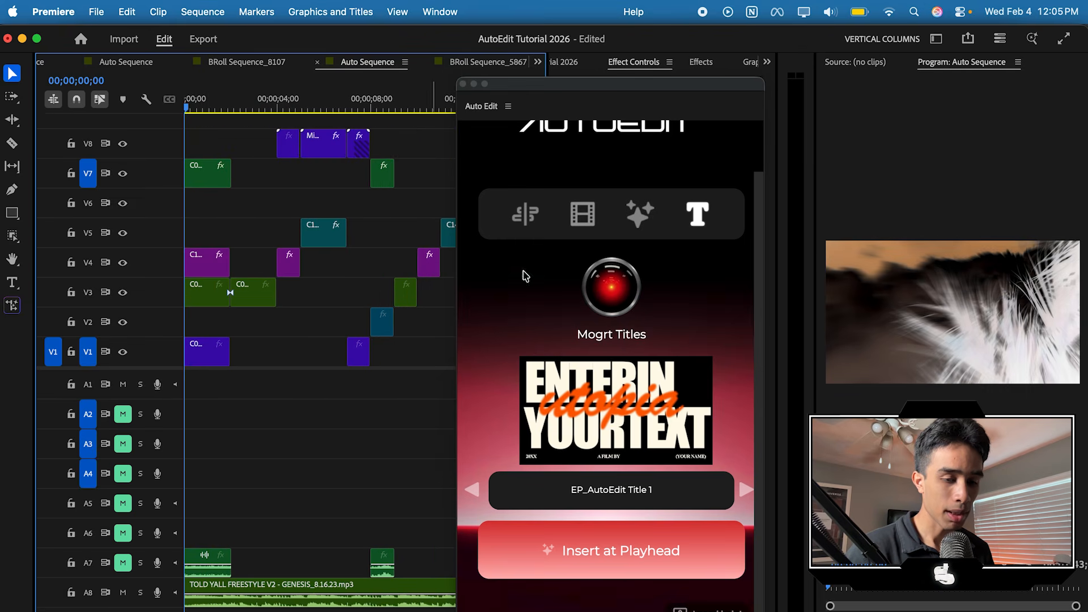
left_click_drag(238, 101, 306, 100)
left_click(563, 551)
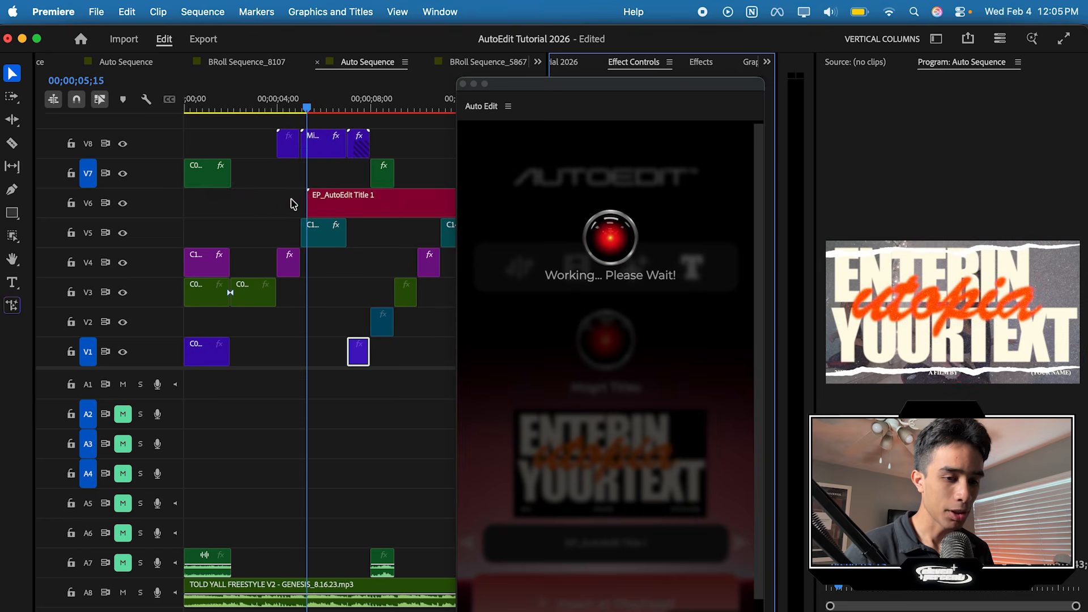
Select the title clip on V6, clear the Auto Edit window off the effect controls, and change MAIN TEXT (TOP) to "TYPE".
left_click(352, 205)
key("space")
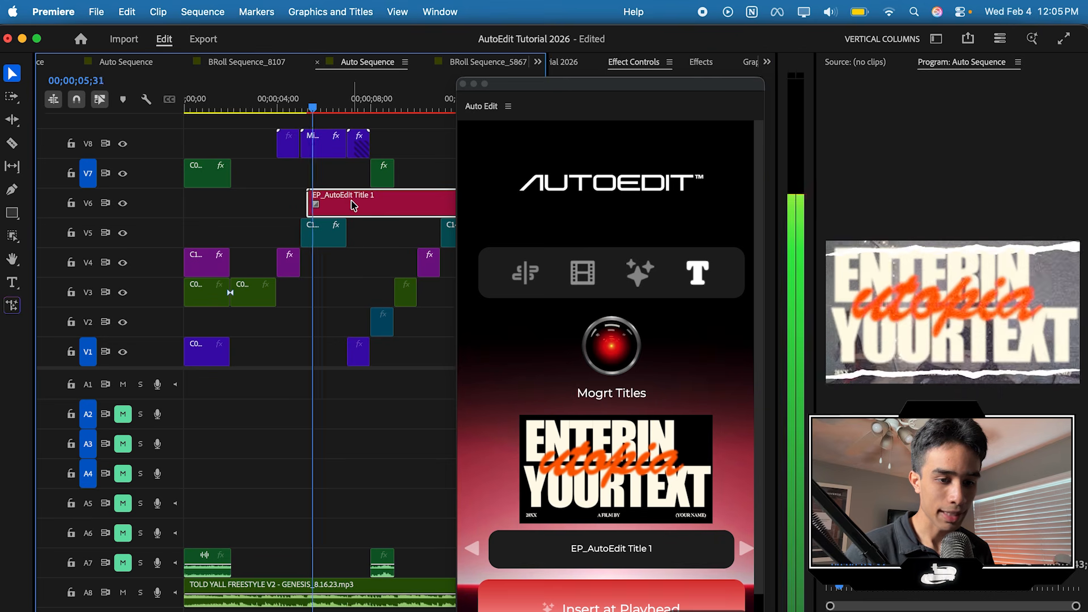
left_click_drag(642, 86, 599, 149)
left_click(626, 68)
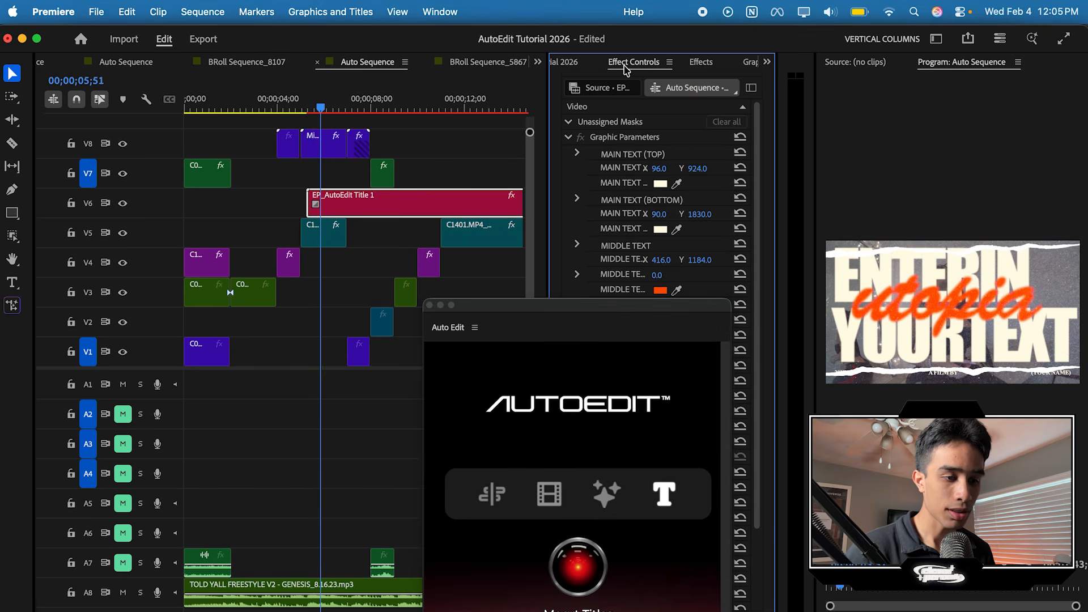
left_click(578, 155)
double_click(591, 167)
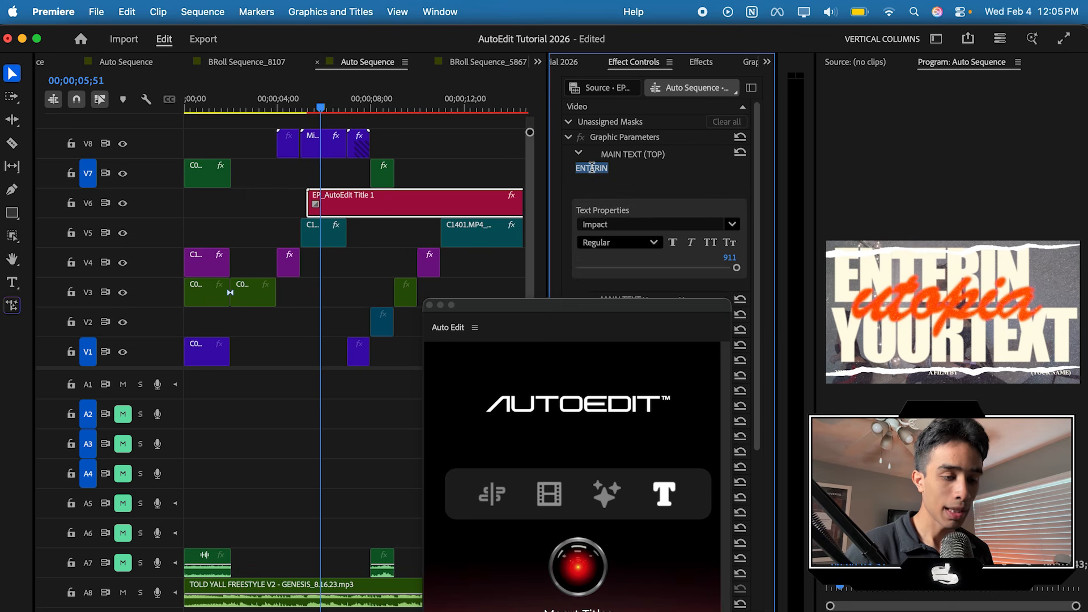
type("T")
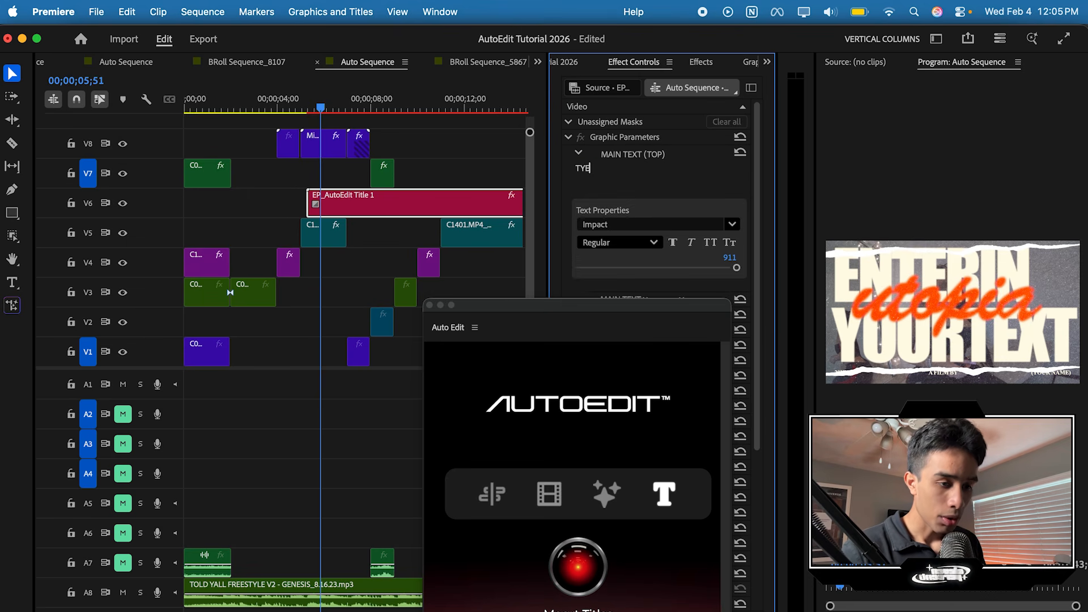
type("YPE")
left_click(560, 188)
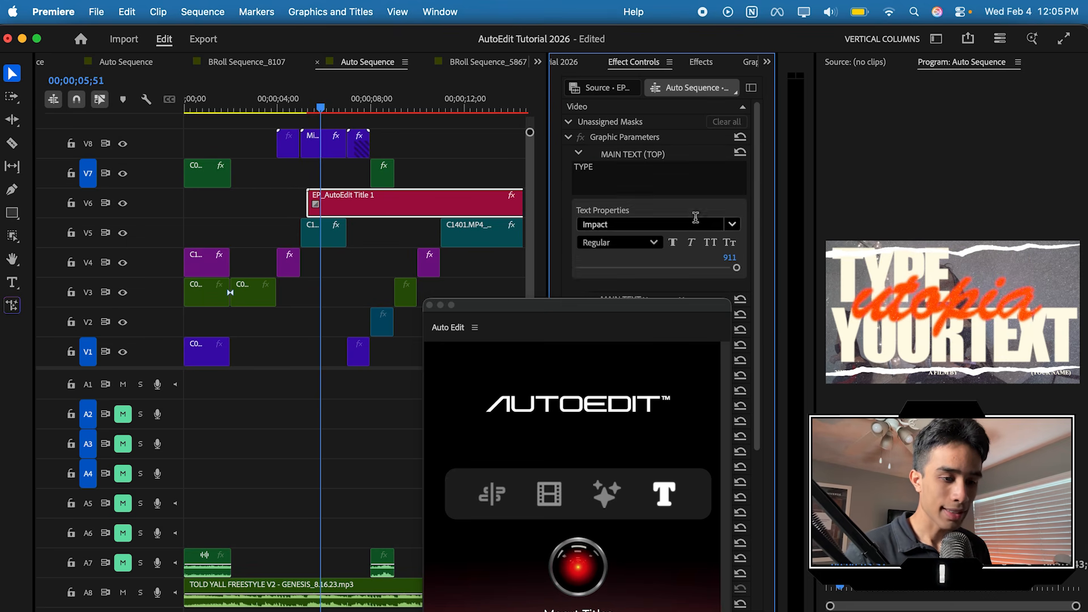
Move the Auto Edit window aside, try another font on the title's top main text, and undo the font change.
left_click_drag(605, 308, 485, 368)
left_click(731, 224)
left_click(652, 347)
key("super+z")
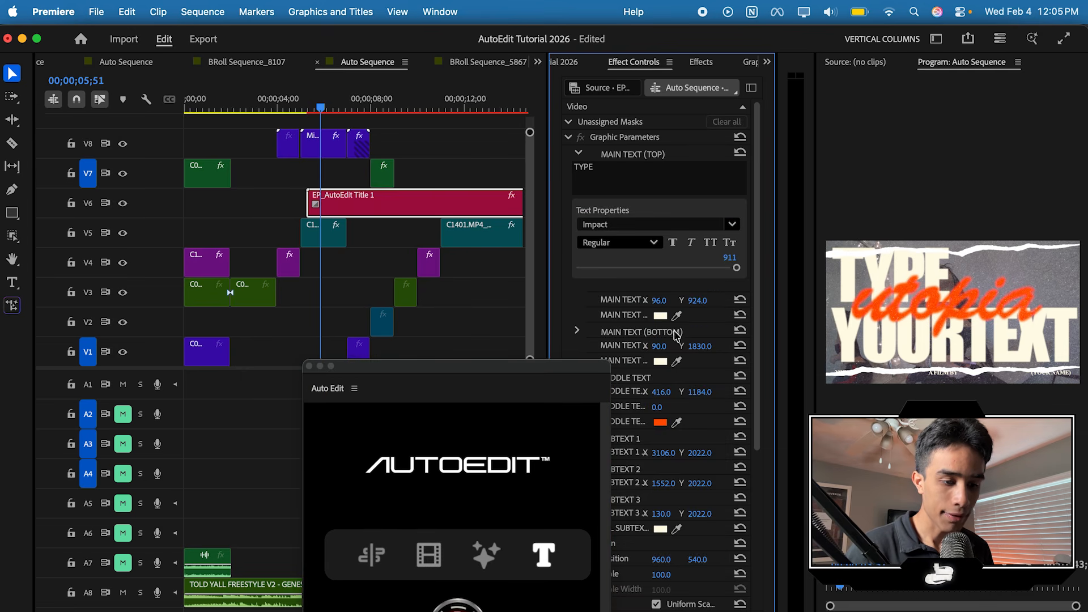
Change the color of the title's middle text from orange to blue.
left_click(661, 423)
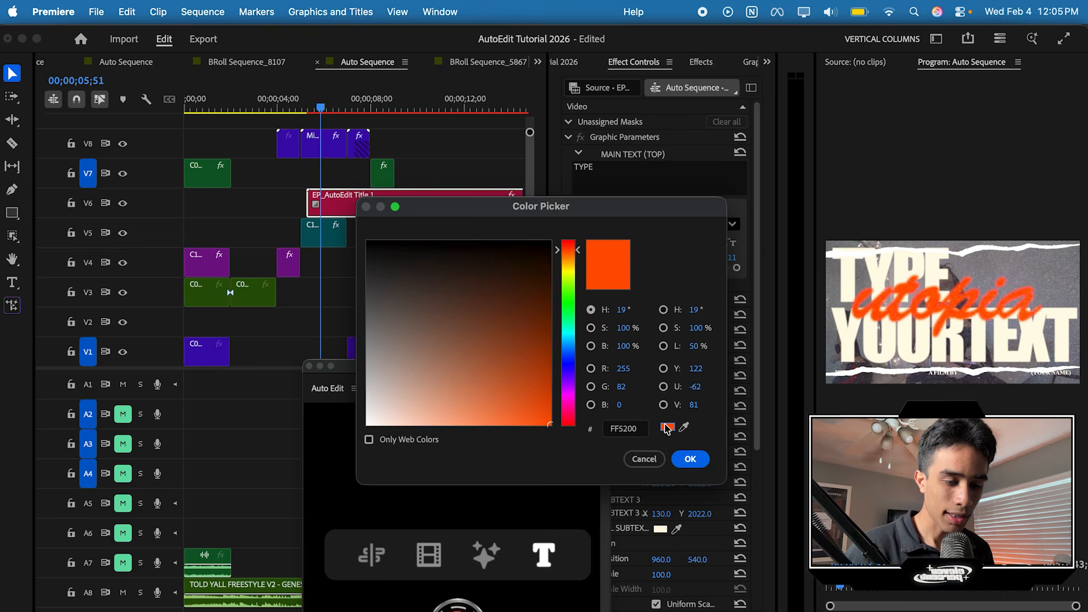
left_click(570, 350)
left_click(691, 459)
Fit the whole sequence in the timeline, place the playhead at 00;00;58;50, and bring up the Lumetri Color controls.
left_click_drag(461, 371, 617, 124)
left_click_drag(317, 103, 416, 93)
key("backslash")
left_click_drag(340, 109, 356, 113)
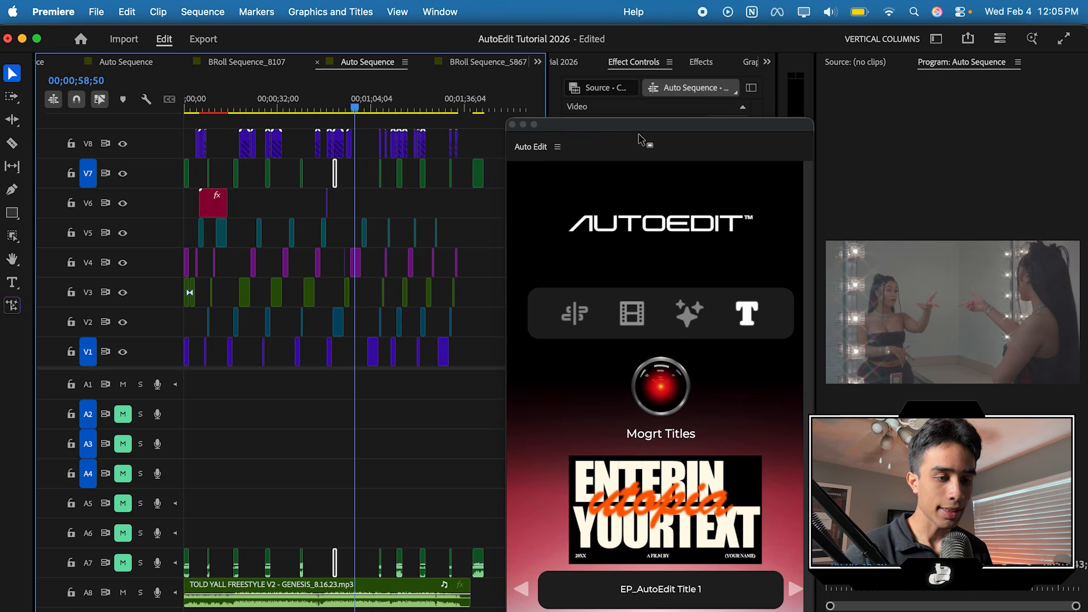
left_click_drag(668, 128, 565, 290)
left_click(724, 63)
left_click(707, 66)
left_click(701, 68)
left_click(672, 70)
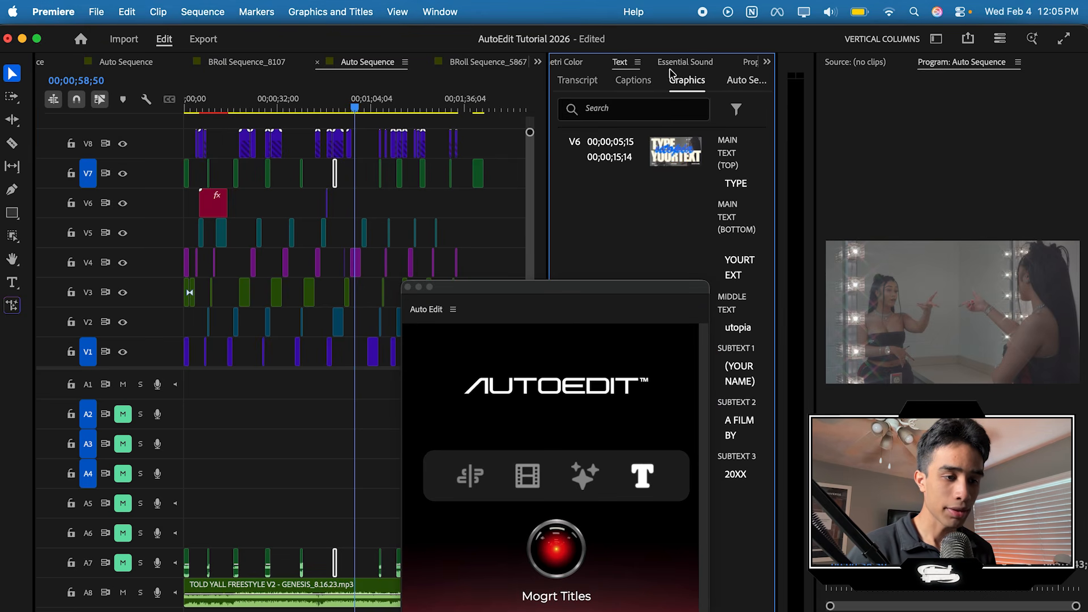
left_click(577, 67)
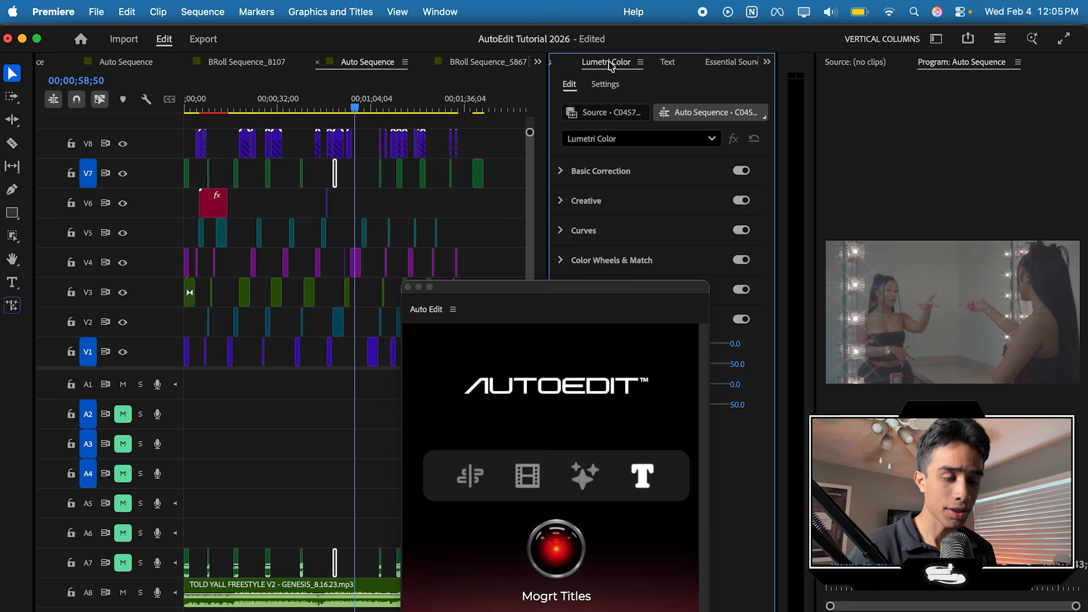
Expand the Creative settings and apply the Monochrome Kodak 5205 Fuji 3510 look to the selected V7 clip.
left_click(561, 171)
left_click_drag(613, 289, 428, 432)
left_click(588, 545)
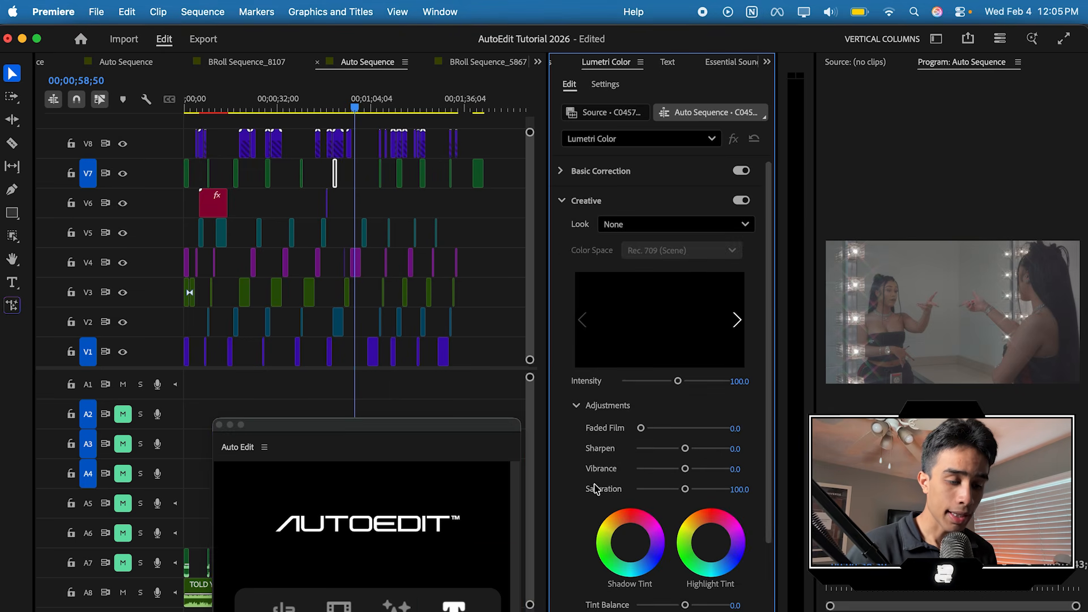
left_click(725, 224)
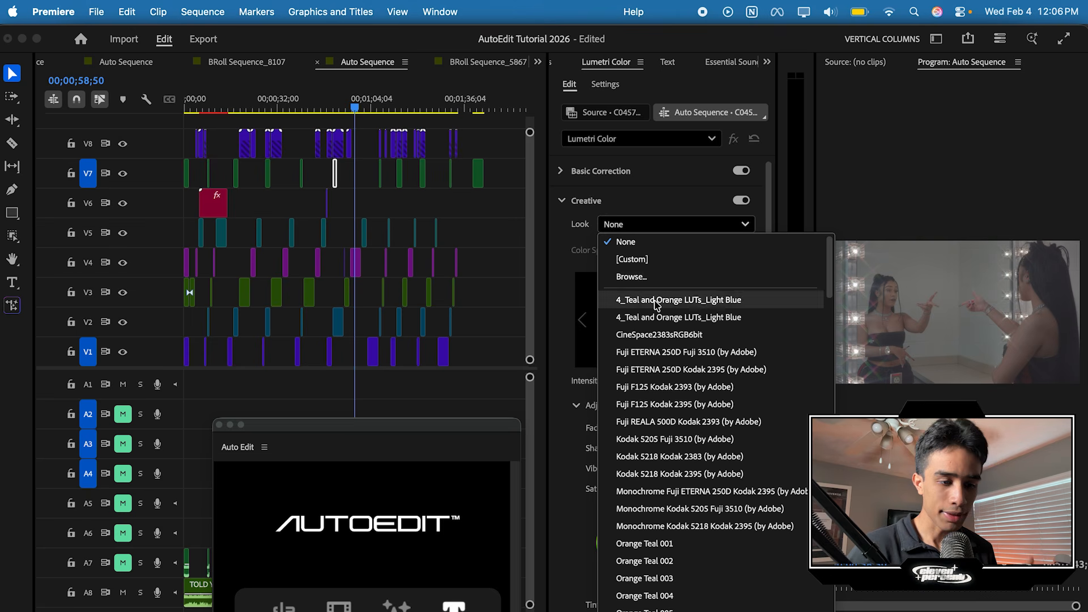
left_click(675, 508)
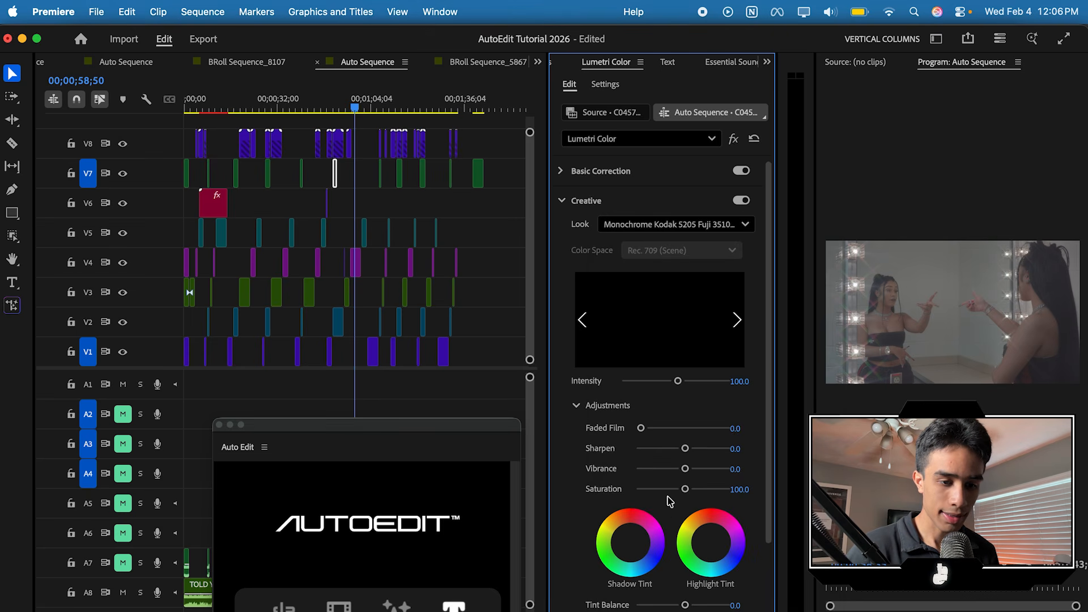
Preview the creative looks and apply CineSpace2383sRGB6bit to the V4 clip under the playhead.
left_click(737, 321)
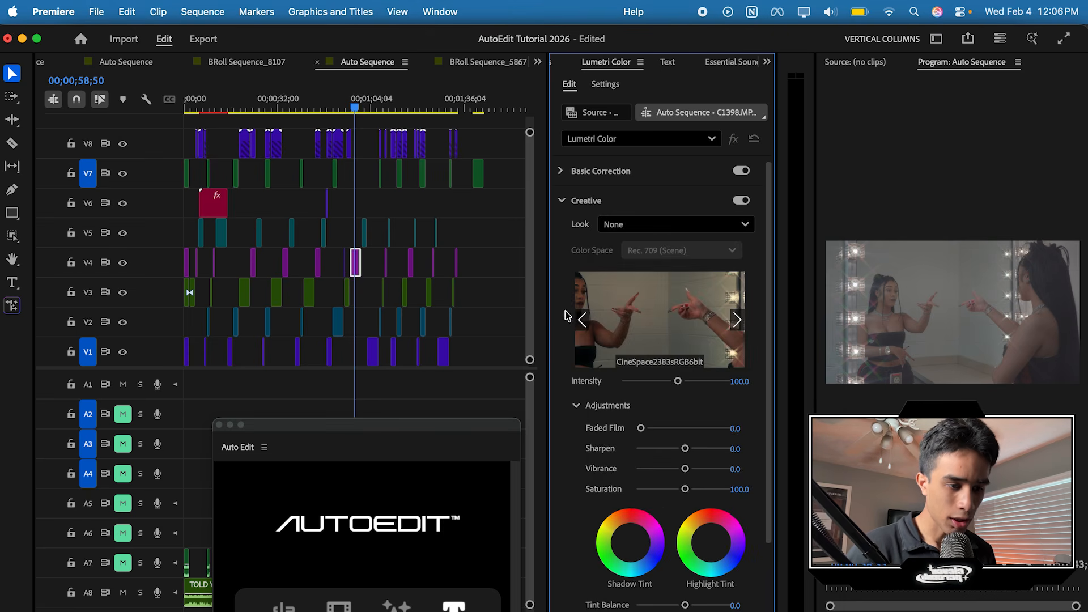
left_click(658, 330)
Copy the Lumetri Color effect from the V4 clip and paste it onto all the clips on tracks V1 to V5.
scroll(618, 65, "up", 3)
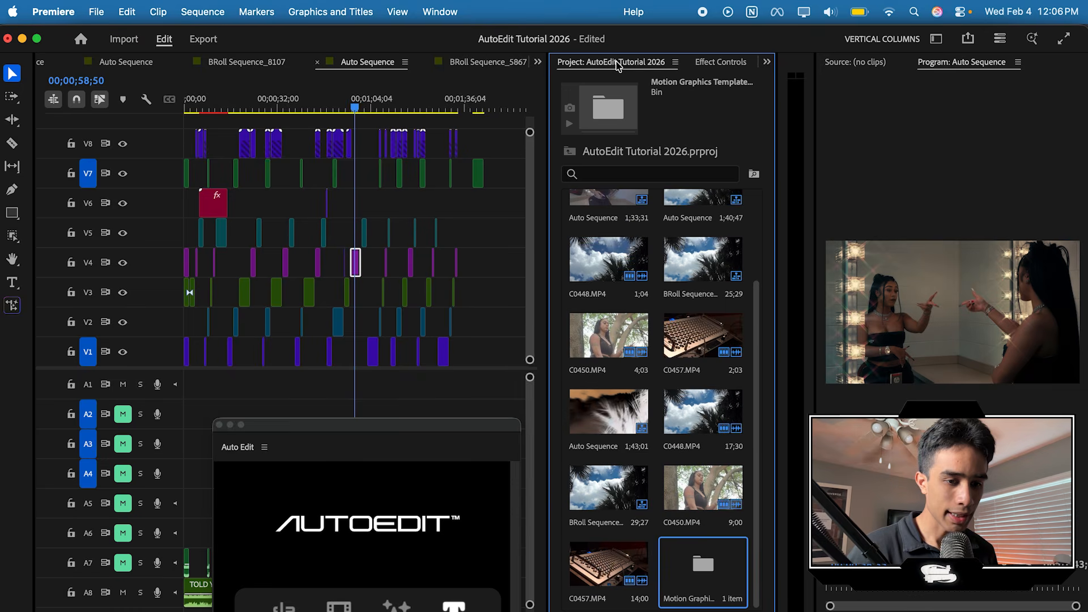
left_click(717, 63)
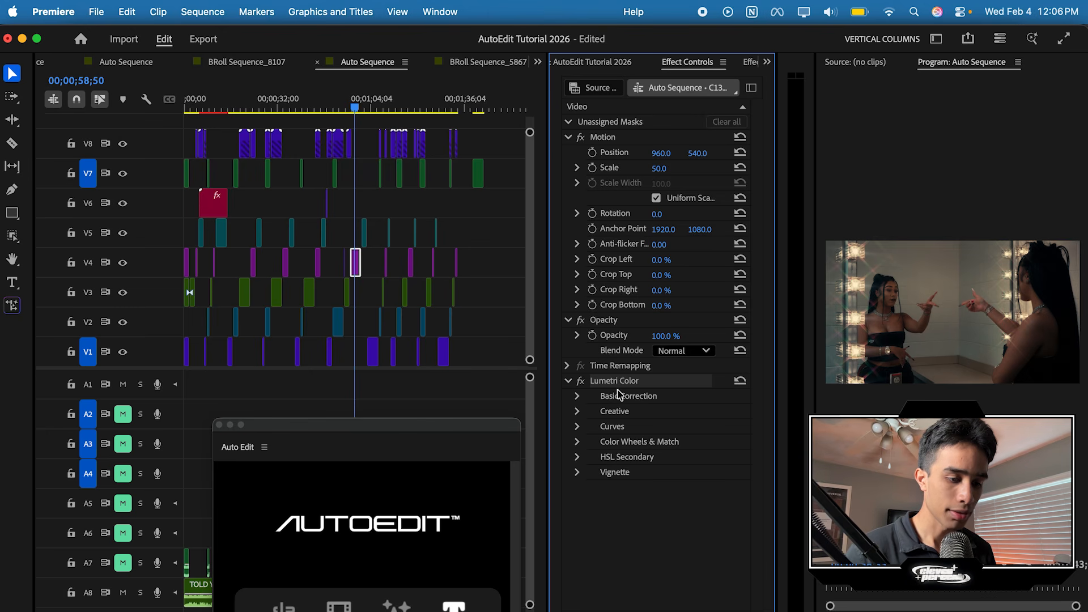
right_click(619, 392)
left_click(633, 456)
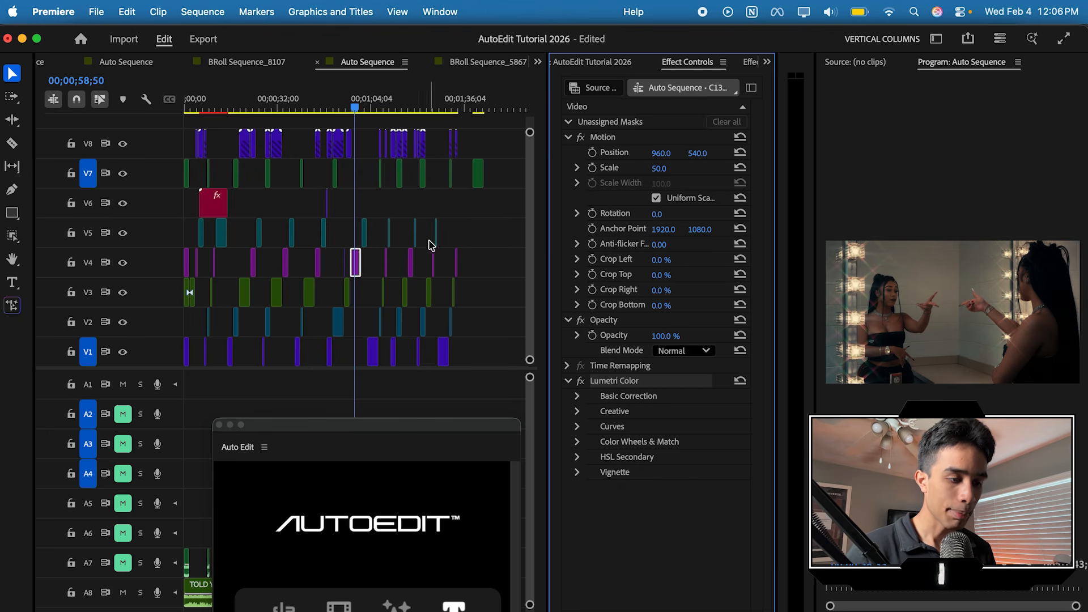
left_click_drag(478, 231, 75, 363)
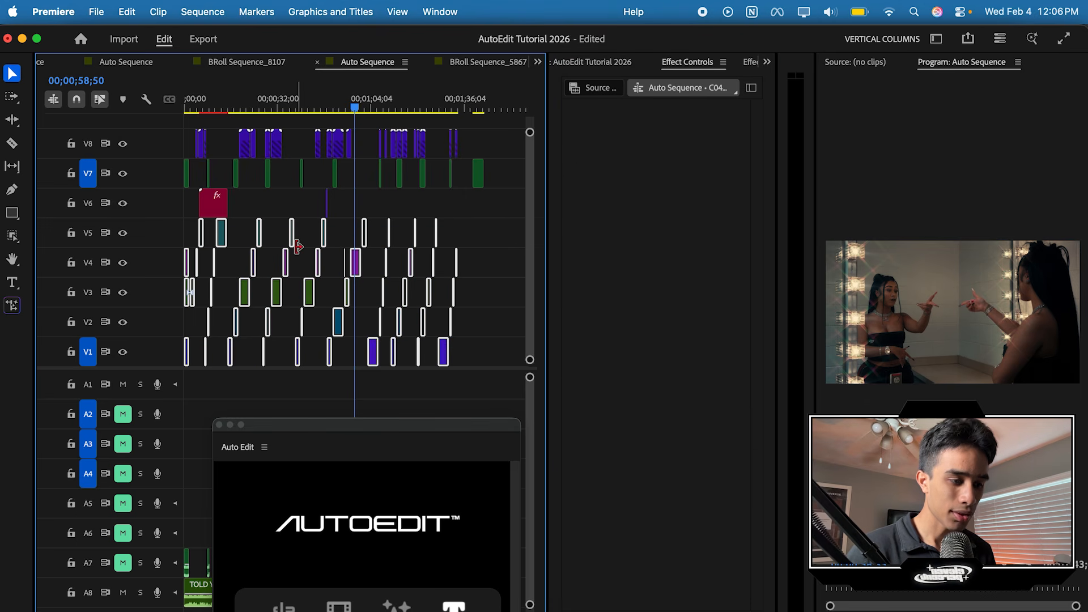
key("super+v")
Play back the graded sequence from 00;00;47;55 to check the look on the other clips.
left_click_drag(352, 106, 326, 105)
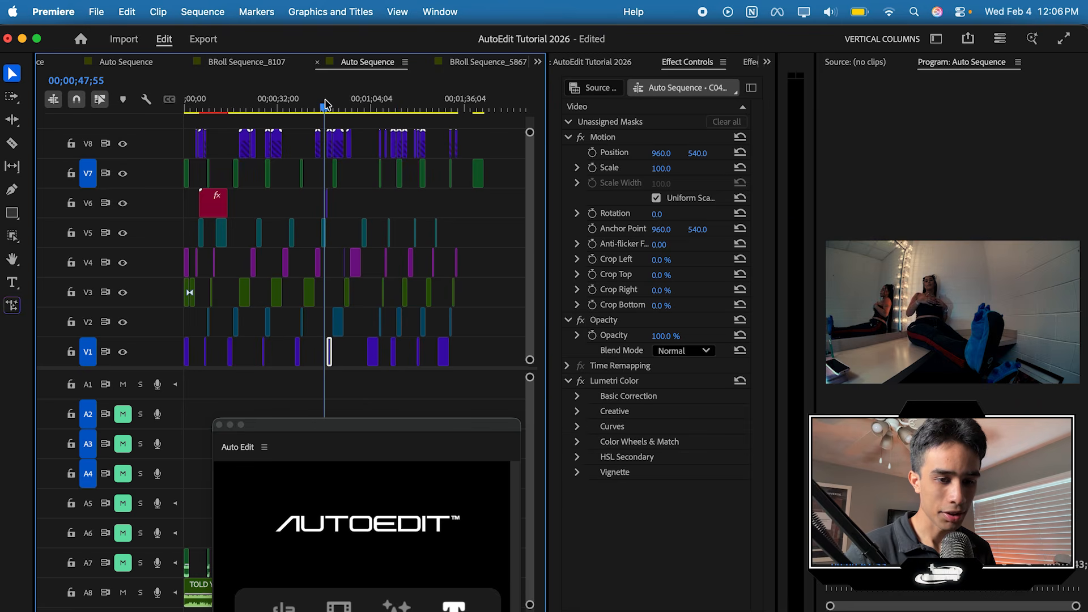
key("space")
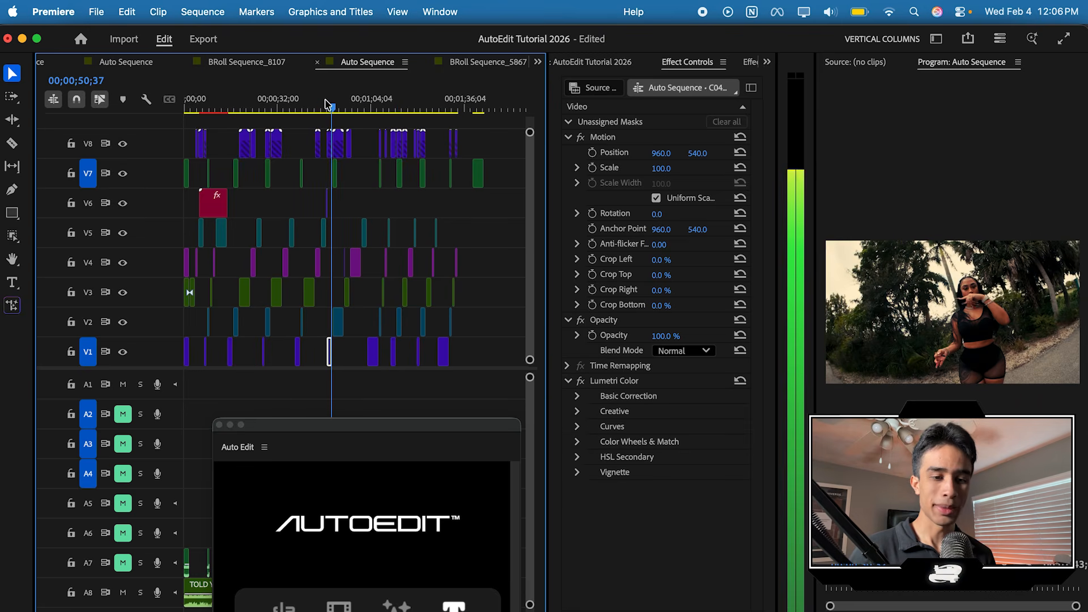
key("space")
Move the Auto Edit window back into full view and show its Upload Files section.
left_click_drag(356, 429, 495, 73)
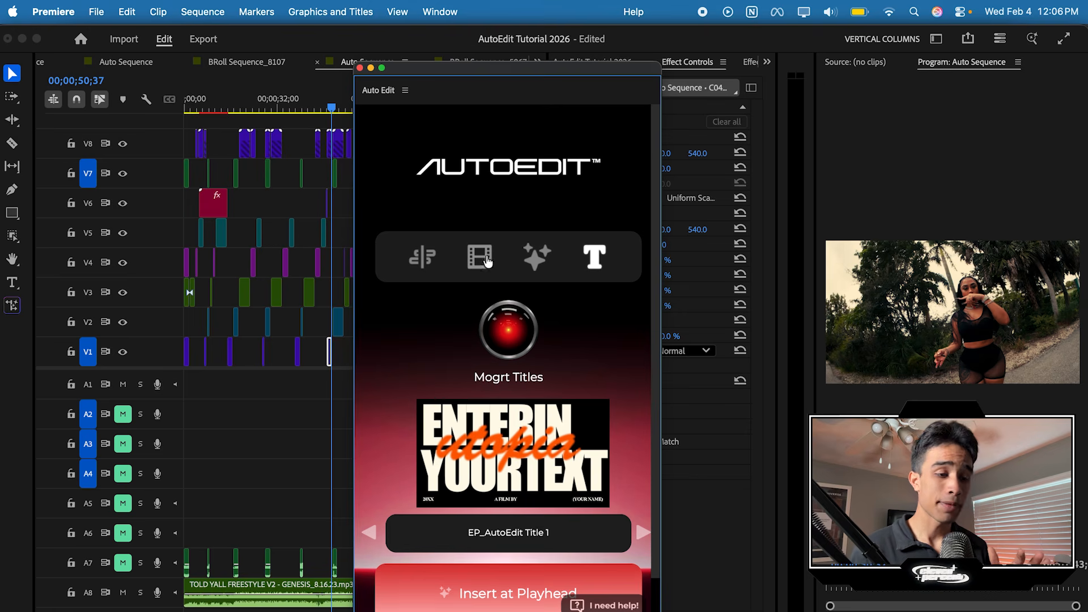
left_click(414, 260)
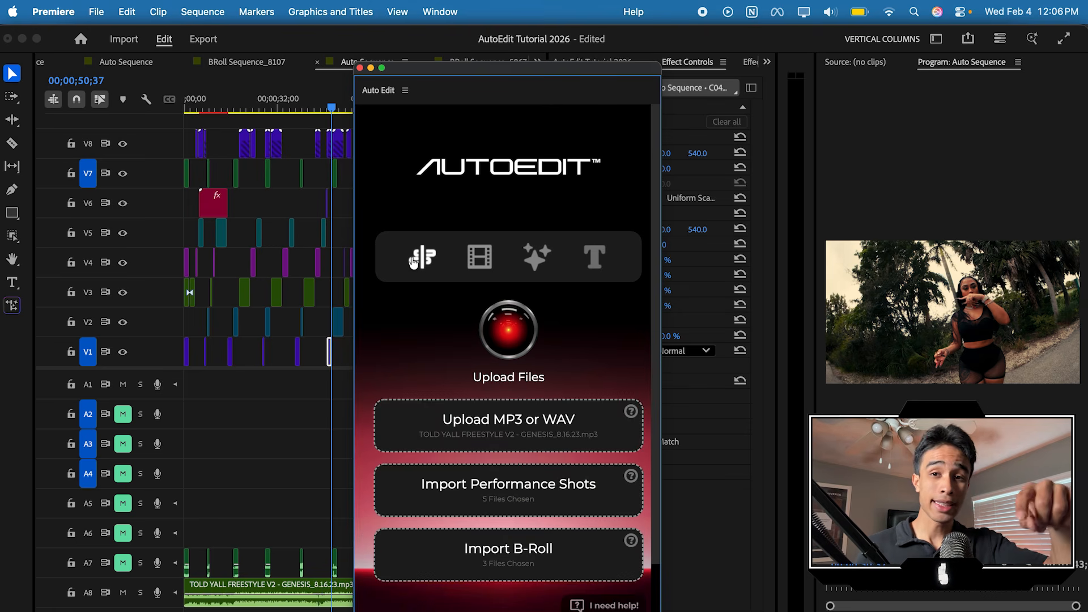